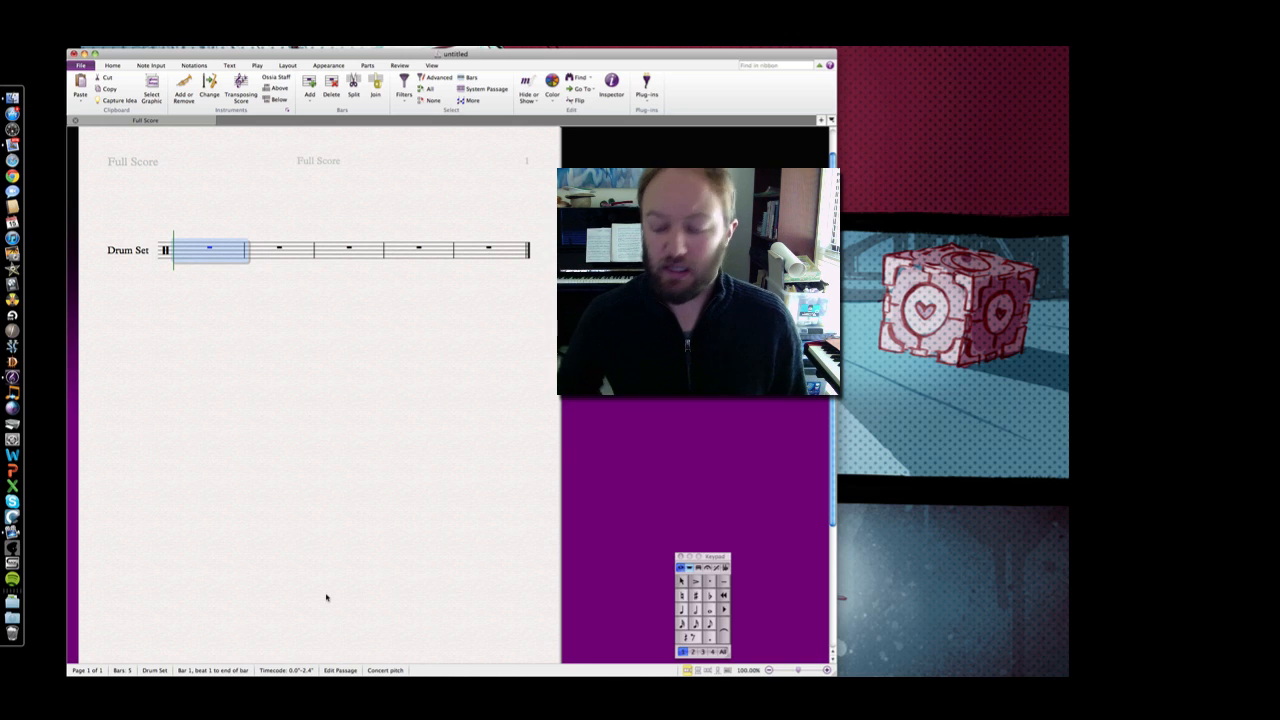
Deselect the bars on the Drum Set staff, ready for eighth-note input
{"action": "left_click", "coordinate": [378, 430]}
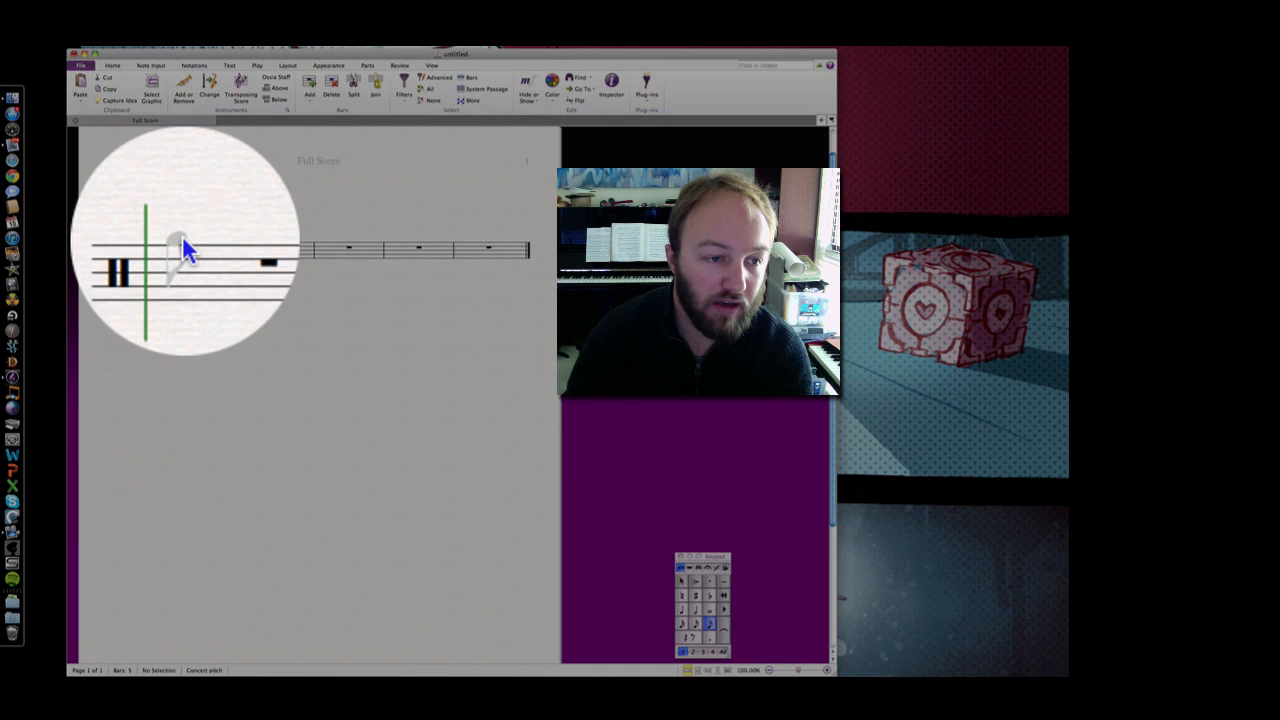
Enter a G5 eighth note at the start of bar 1 and select it
{"action": "left_click", "coordinate": [182, 244]}
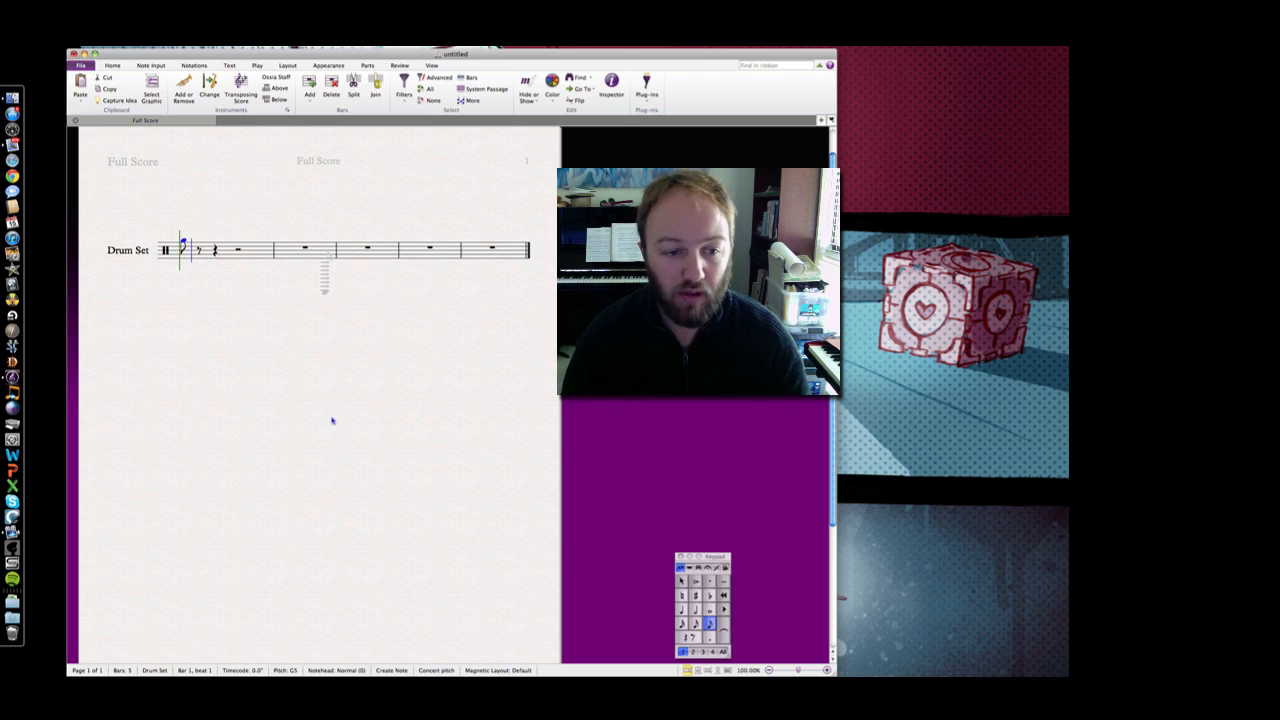
{"action": "key", "text": "Escape"}
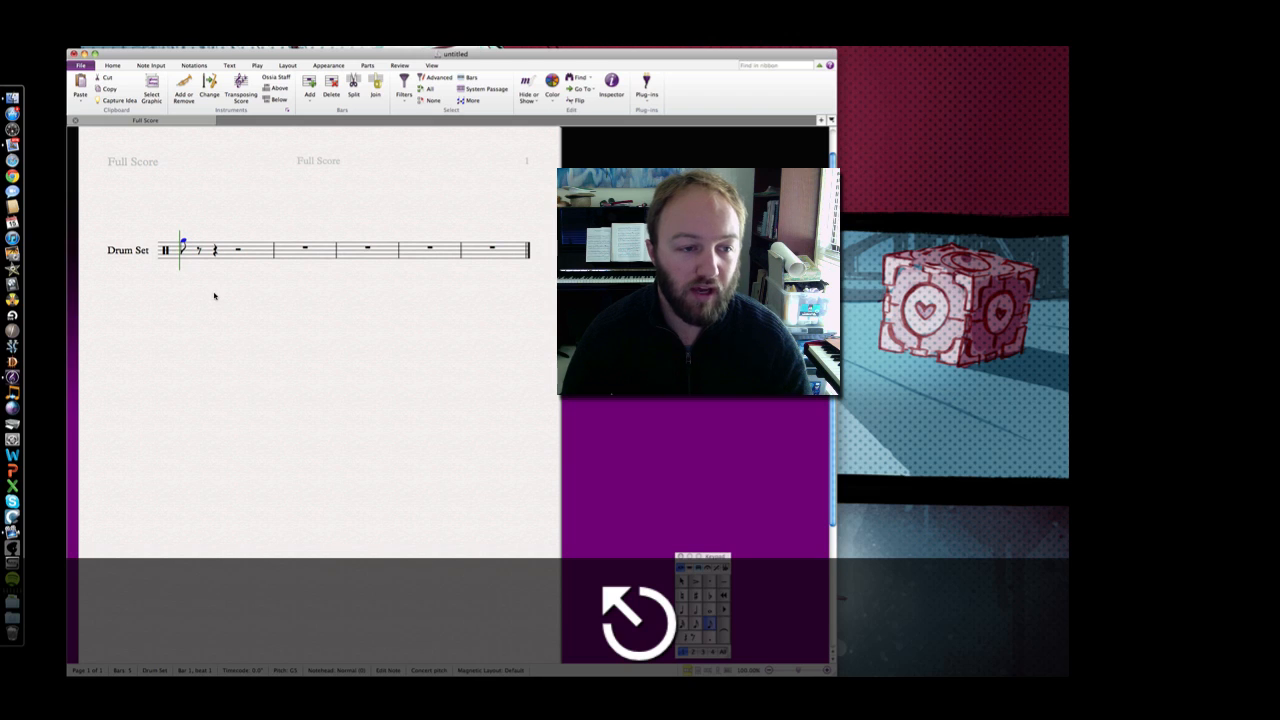
{"action": "left_click", "coordinate": [183, 243]}
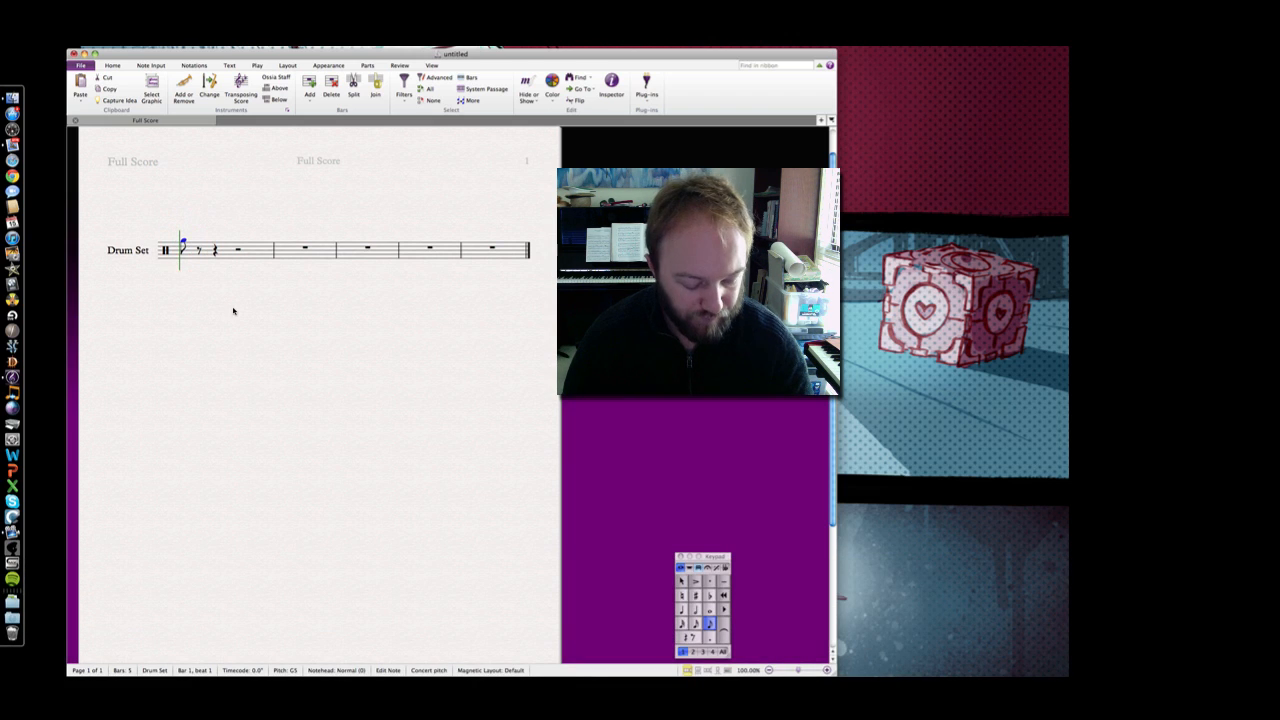
Try several notehead styles on the bar 1 note, settling on a cross (x) hi-hat notehead
{"action": "key", "text": "alt+shift+i"}
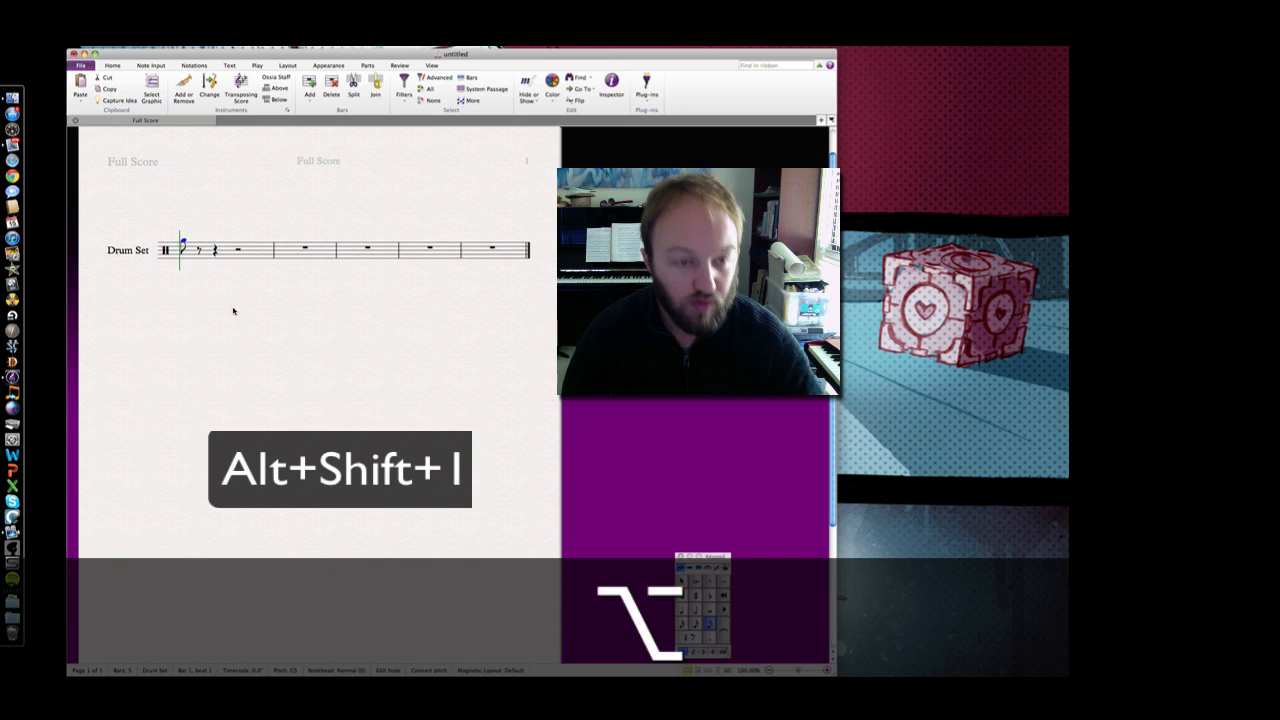
{"action": "key", "text": "alt+shift+1"}
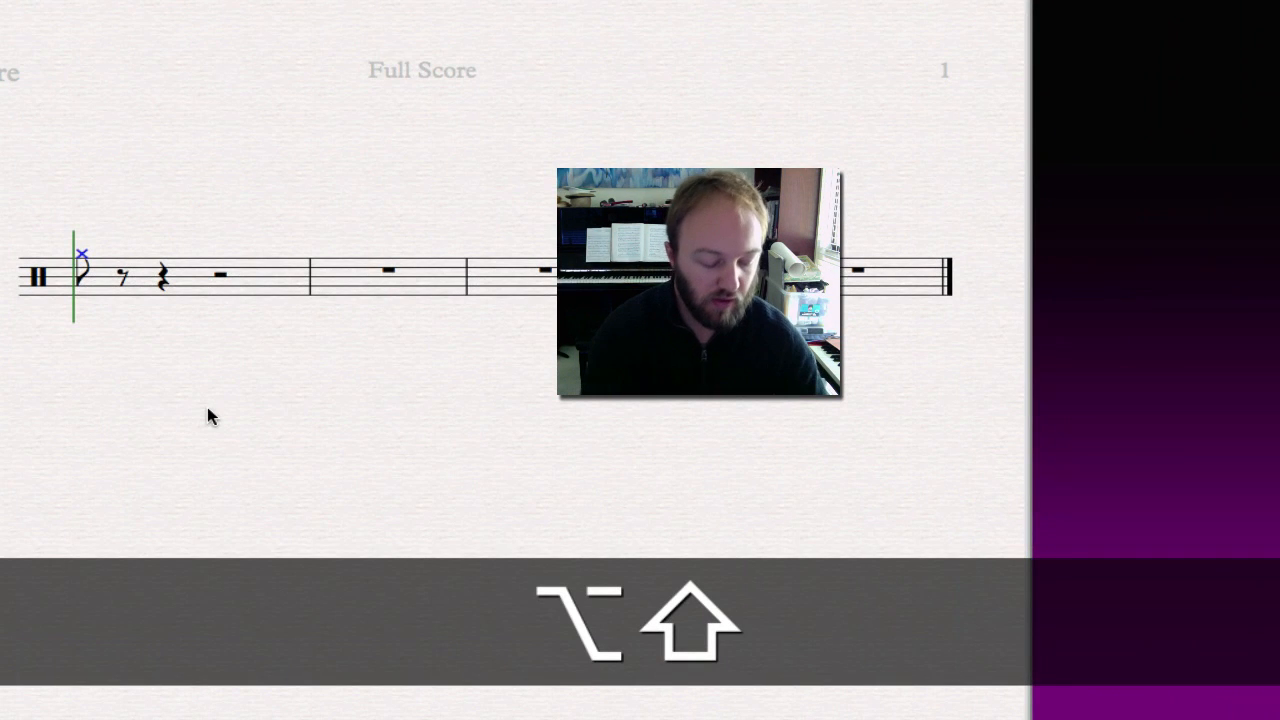
{"action": "key", "text": "alt+shift+2"}
{"action": "key", "text": "alt+shift+3"}
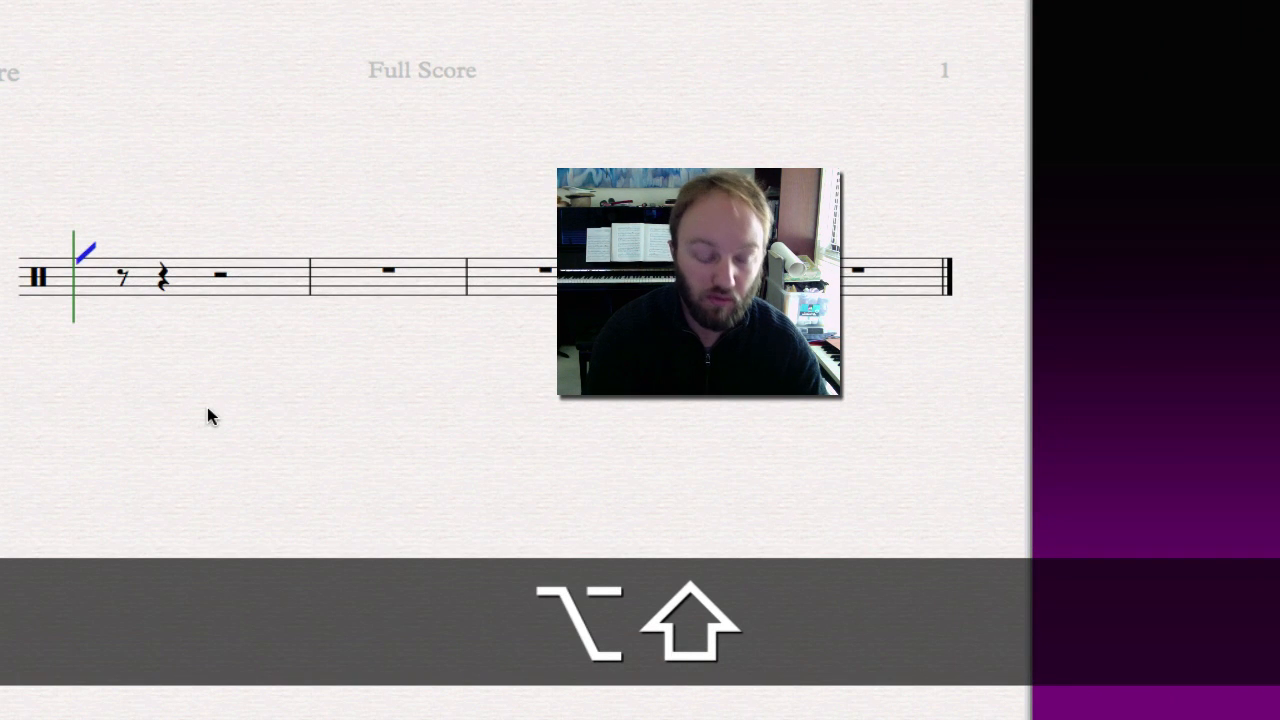
{"action": "key", "text": "alt+shift+6"}
{"action": "key", "text": "alt+shift+7"}
{"action": "key", "text": "alt+shift+1"}
{"action": "key", "text": "alt+shift+2"}
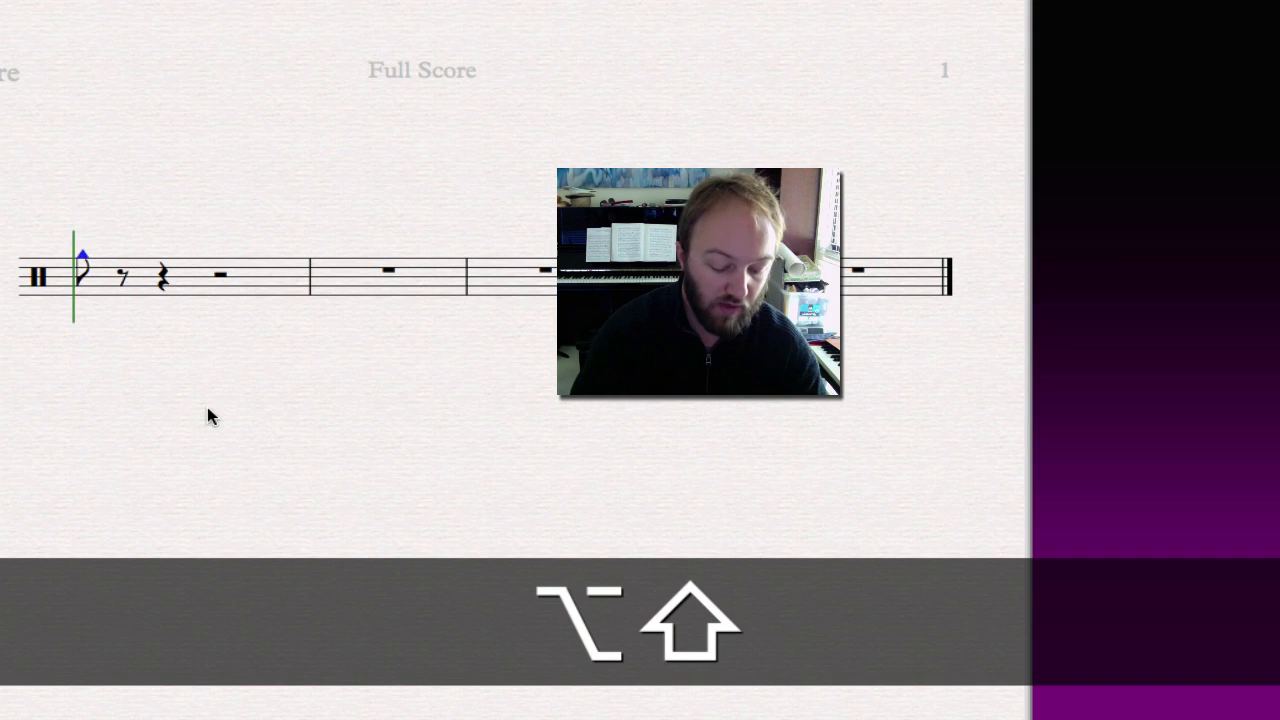
{"action": "key", "text": "alt+shift+3"}
{"action": "key", "text": "alt+shift+0"}
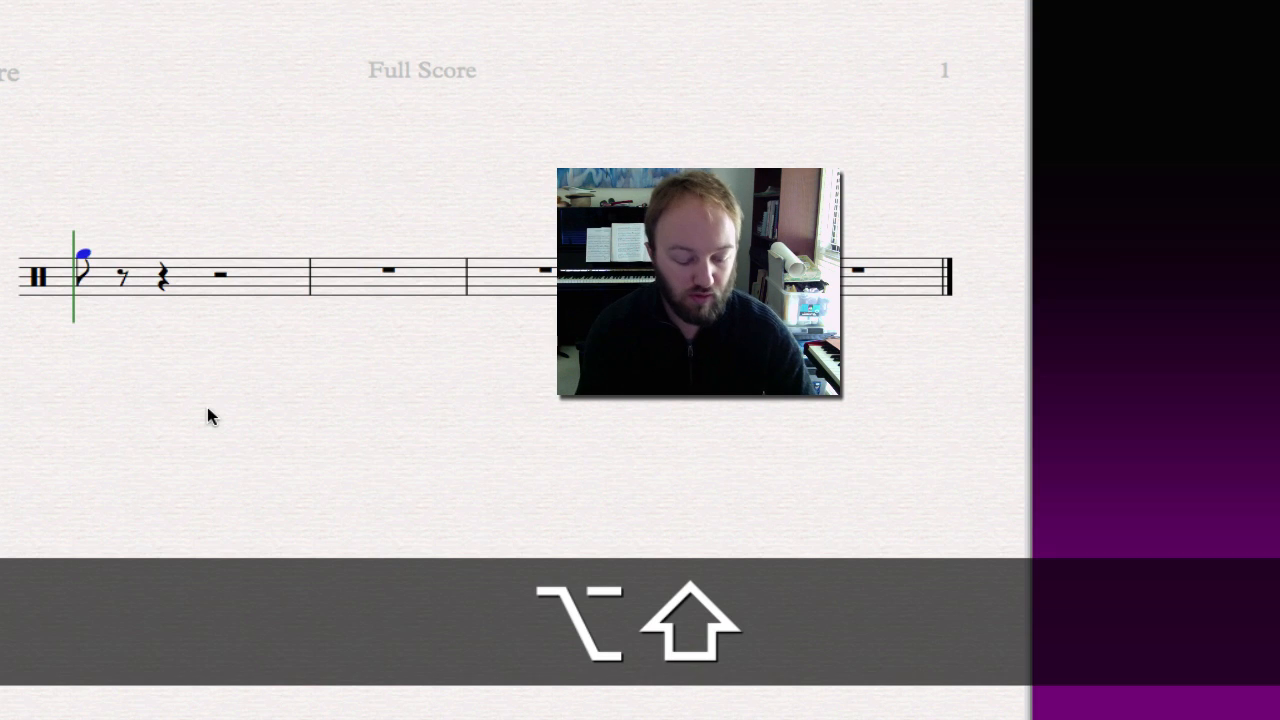
{"action": "key", "text": "alt+shift+4"}
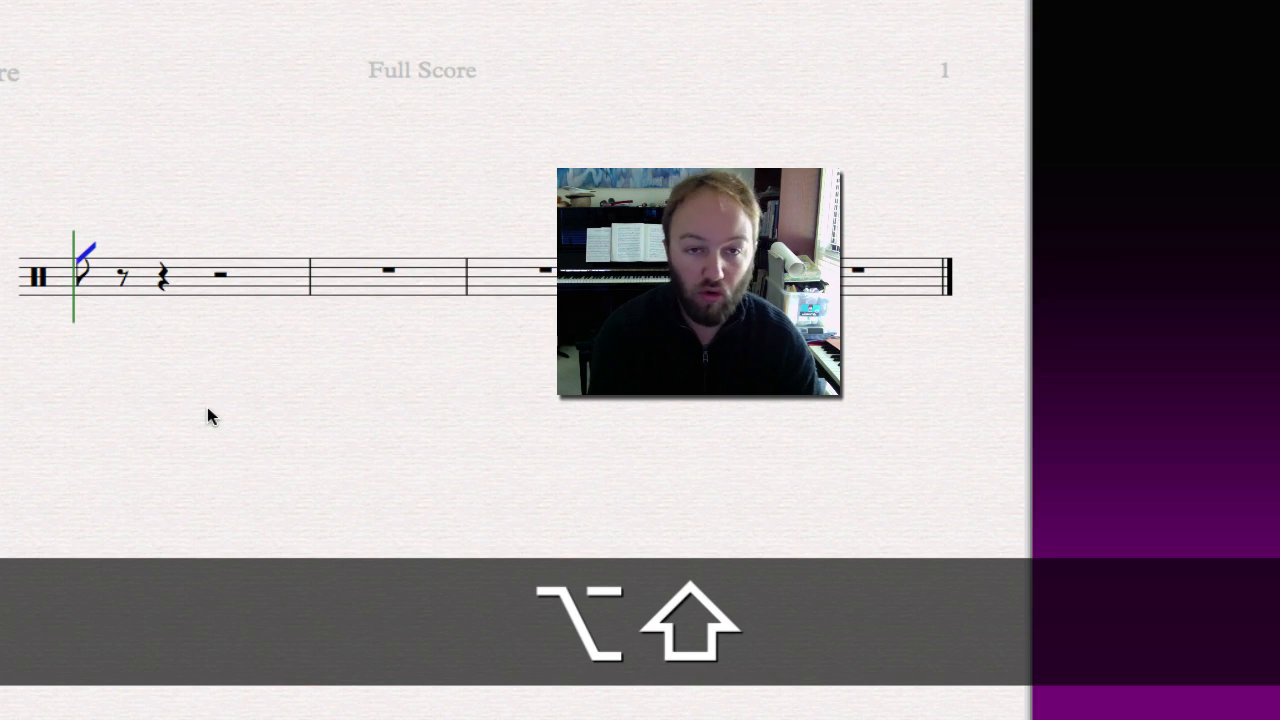
{"action": "key", "text": "alt+shift+1"}
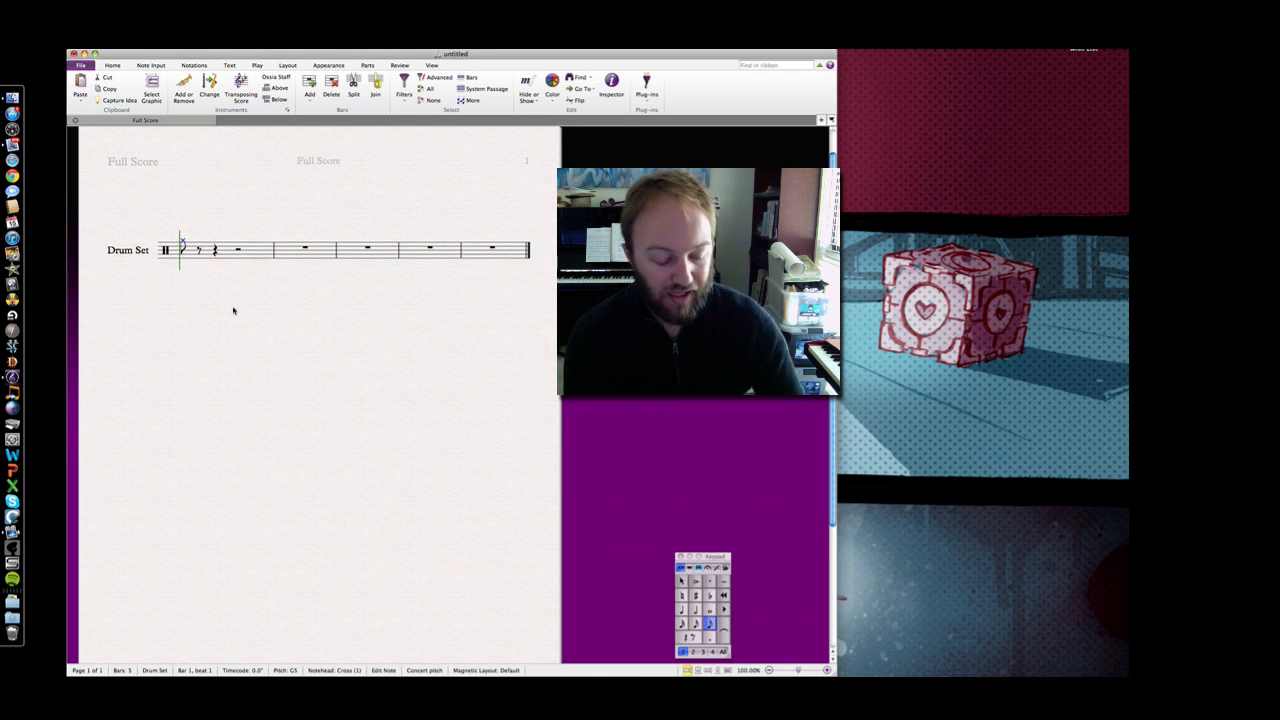
Repeat the cross-notehead hi-hat note to fill bar 1 with eight eighth notes
{"action": "key", "text": "r"}
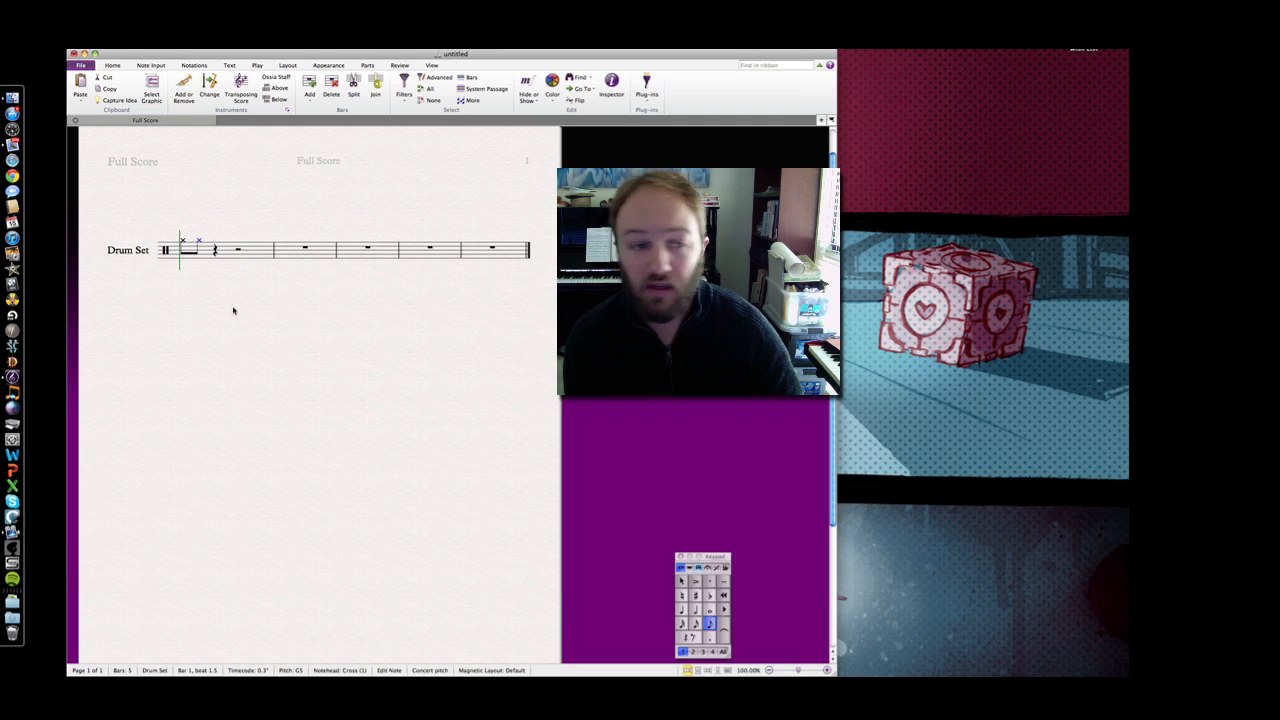
{"action": "key", "text": "r"}
{"action": "key", "text": "r"}
{"action": "key", "text": "r"}
{"action": "key", "text": "r"}
{"action": "key", "text": "r"}
{"action": "key", "text": "r"}
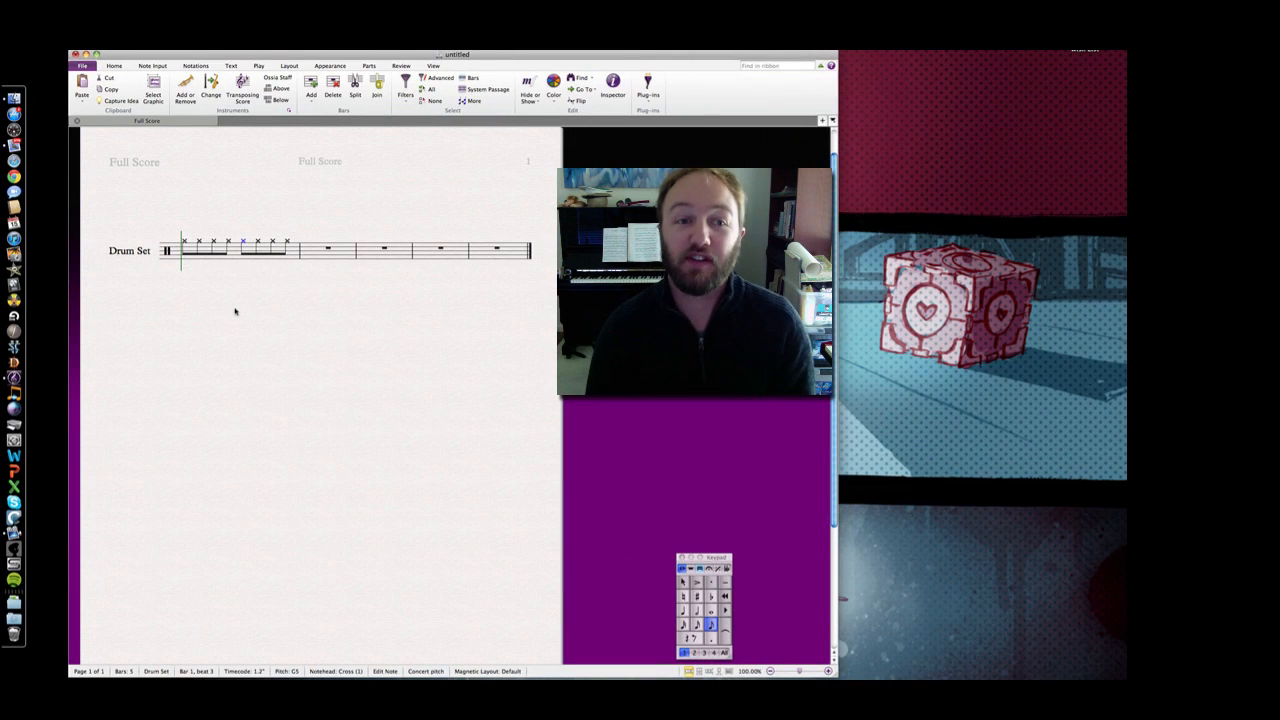
{"action": "key", "text": "Left"}
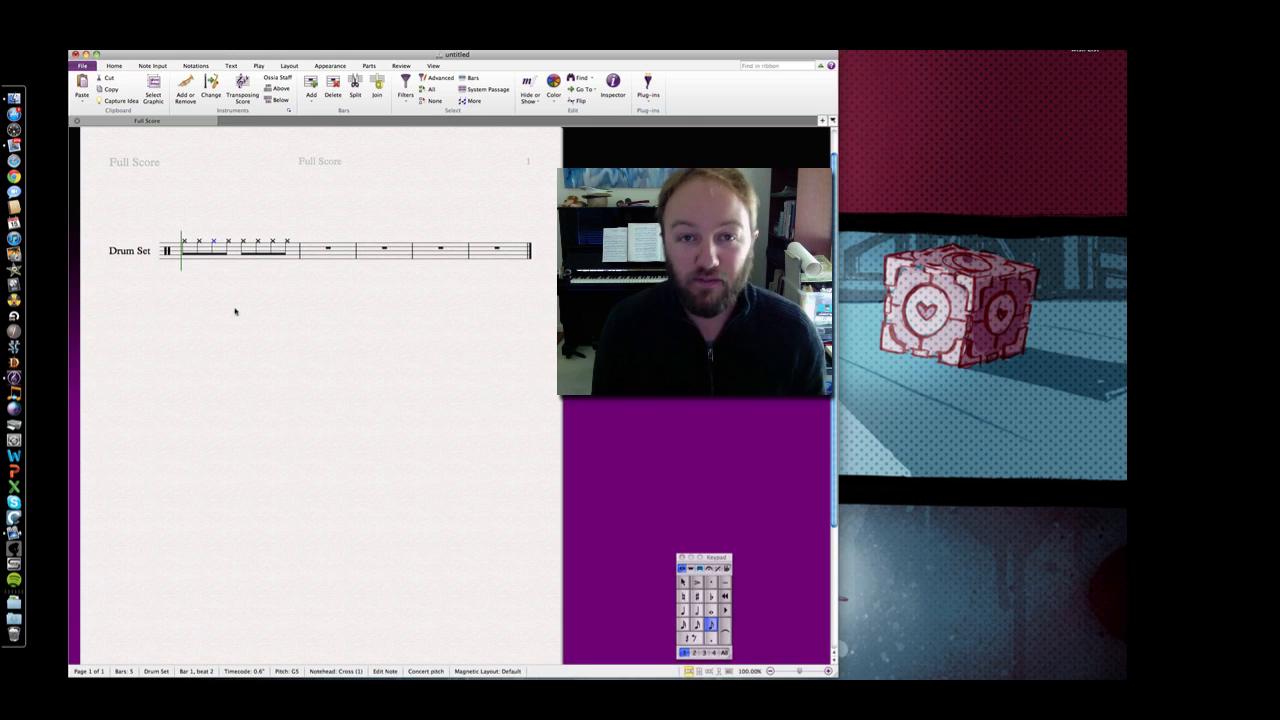
{"action": "key", "text": "Left"}
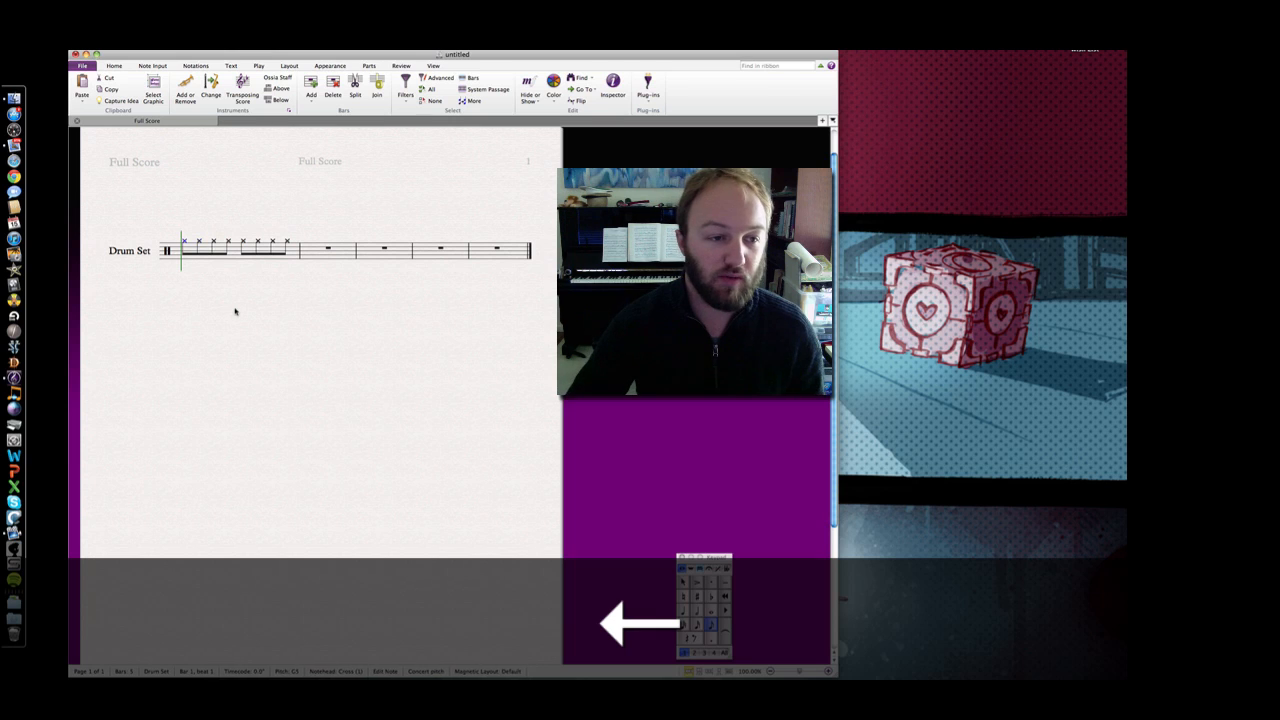
Select the third hi-hat note in bar 1, on beat 2
{"action": "key", "text": "Right"}
{"action": "key", "text": "Left"}
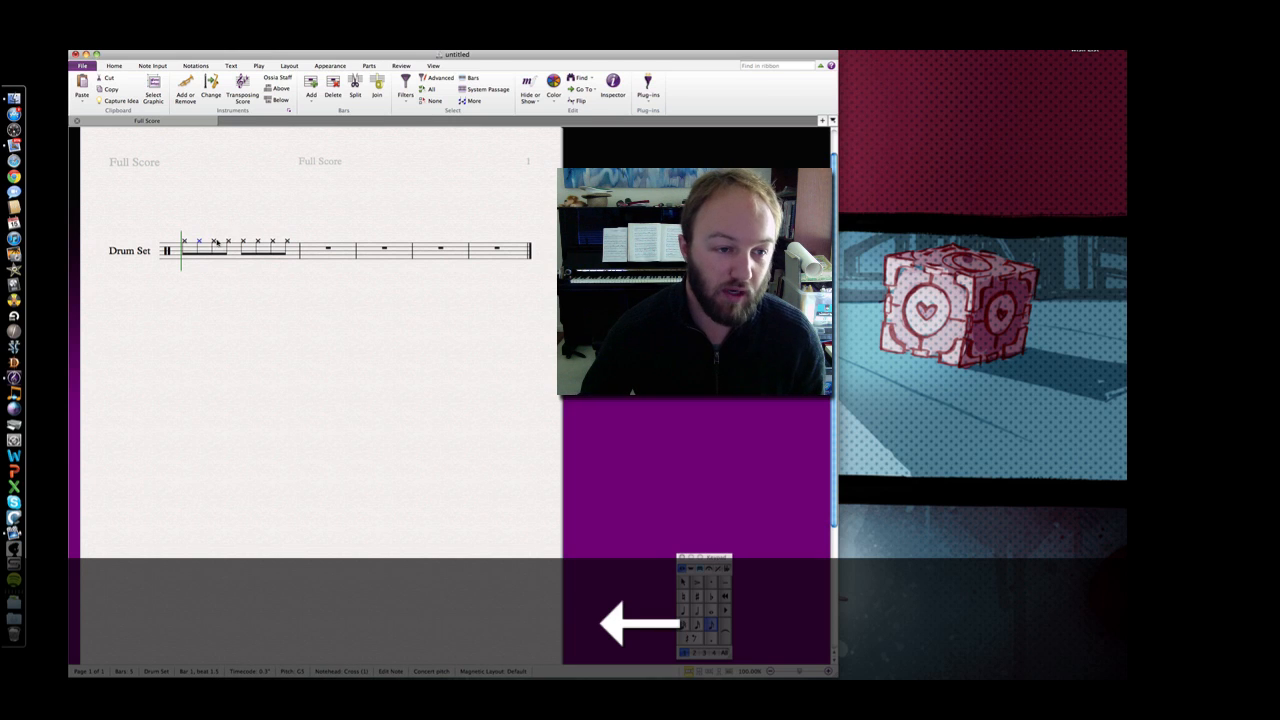
{"action": "left_click", "coordinate": [214, 242]}
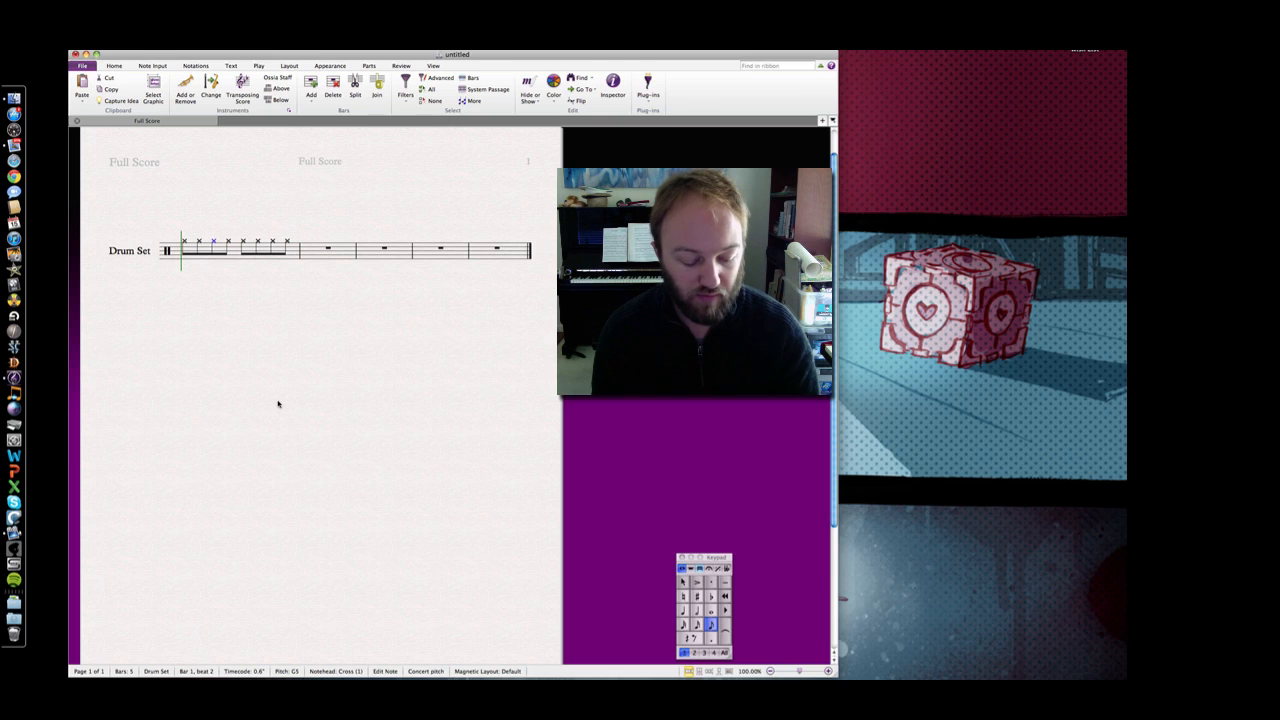
Add a C5 snare note with a normal notehead under the beat 2 hi-hat
{"action": "key", "text": "5"}
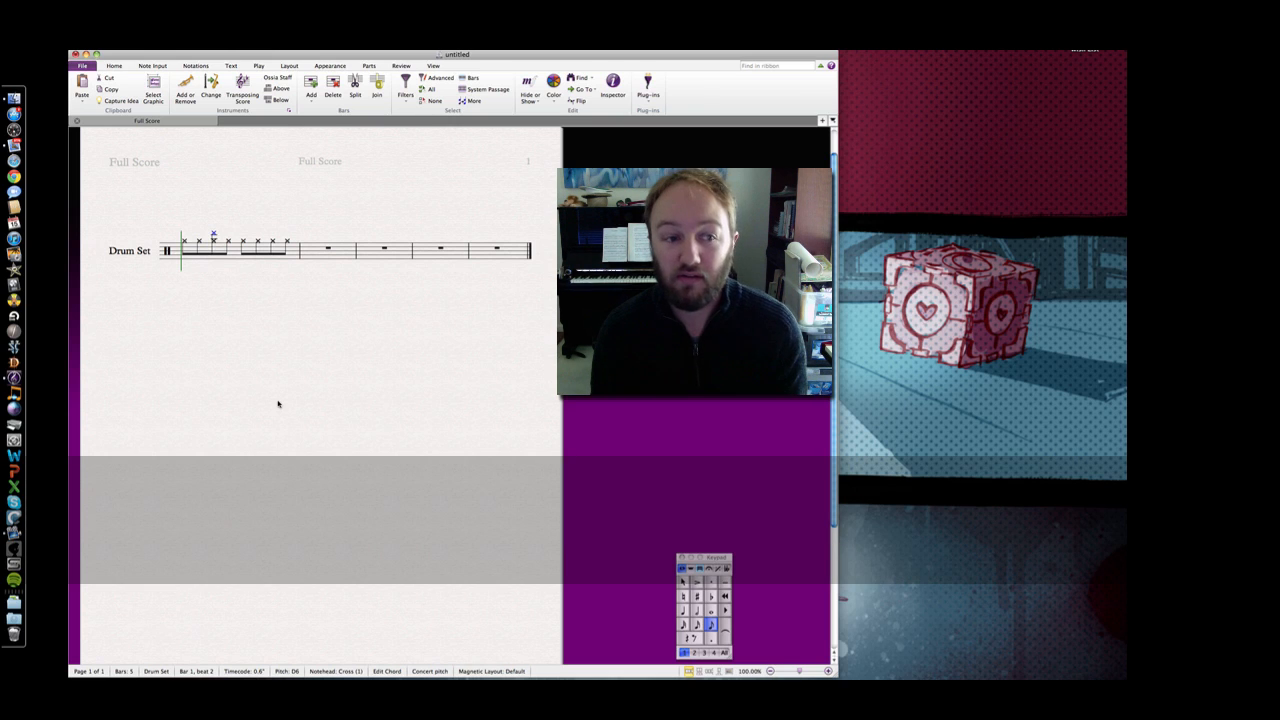
{"action": "key", "text": "super+z"}
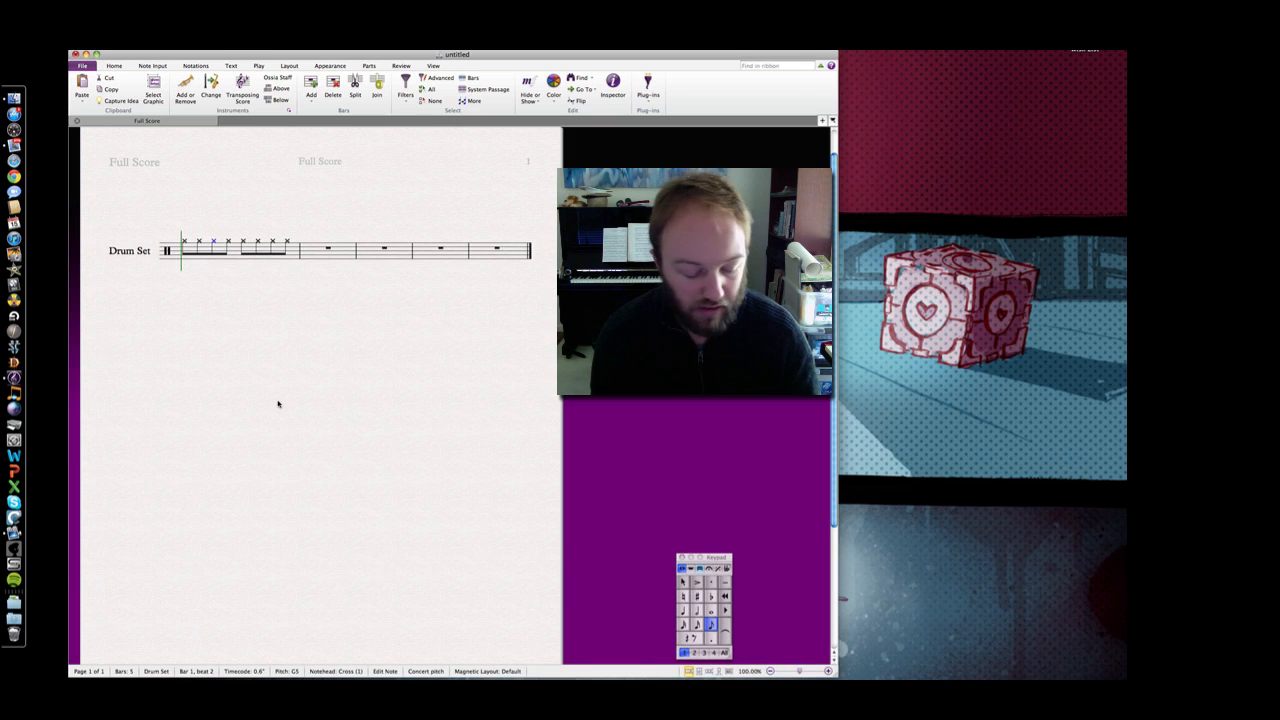
{"action": "key", "text": "shift"}
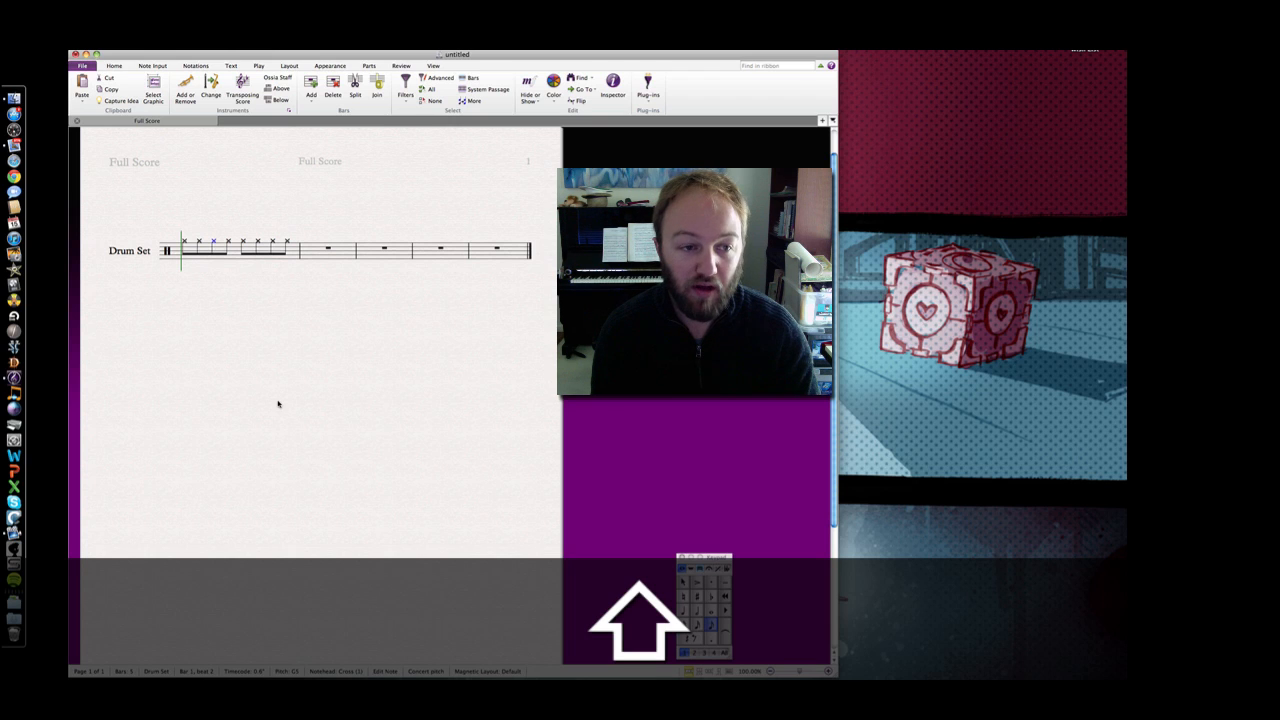
{"action": "key", "text": "shift+5"}
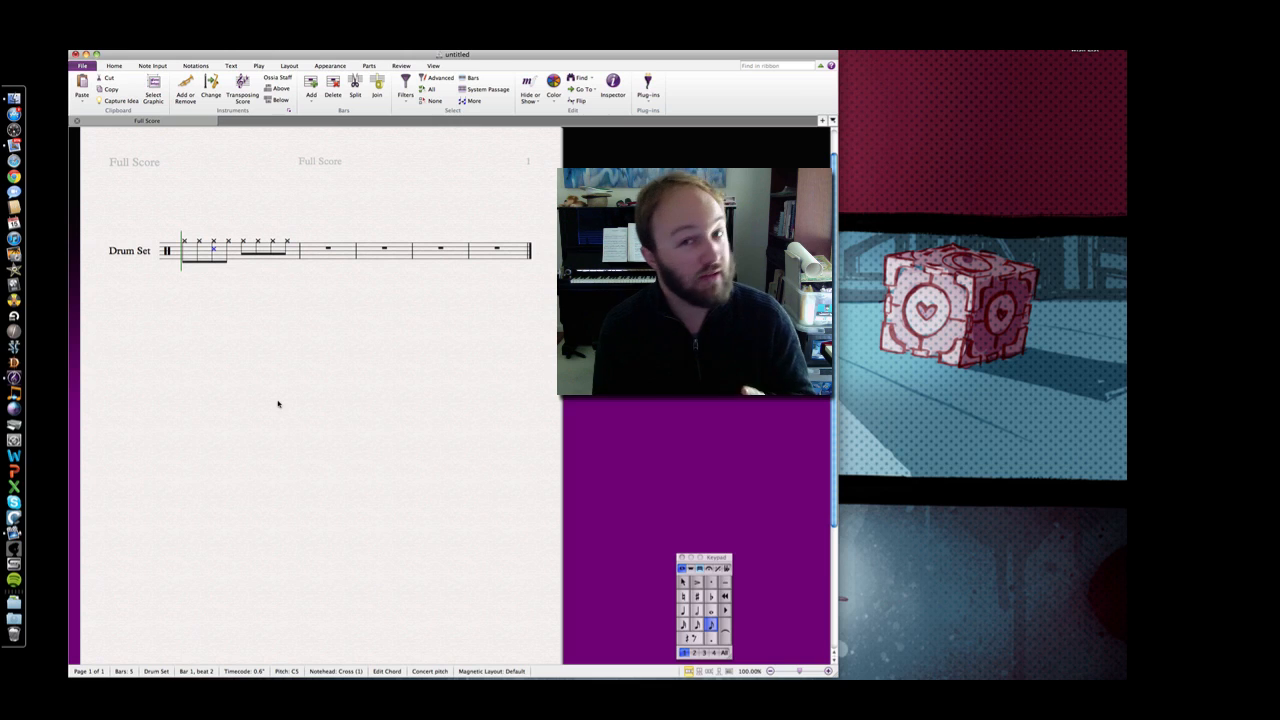
{"action": "key", "text": "alt"}
{"action": "key", "text": "shift"}
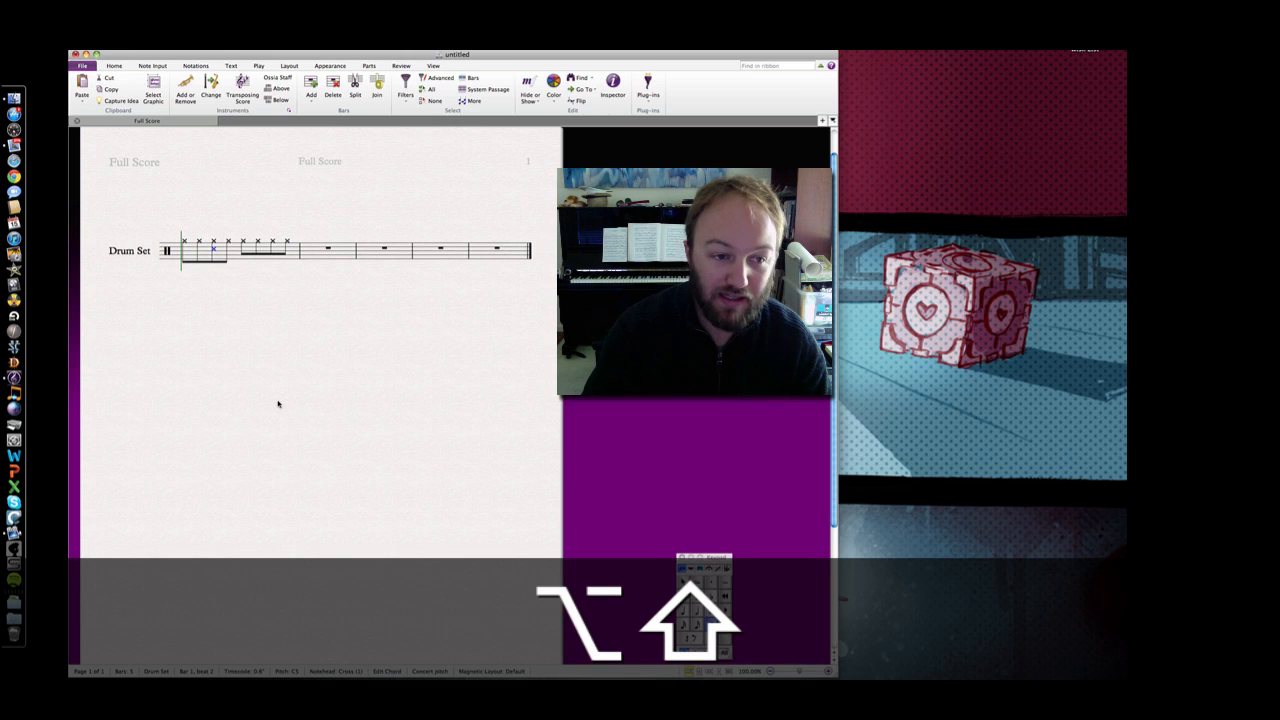
{"action": "key", "text": "alt+shift+comma"}
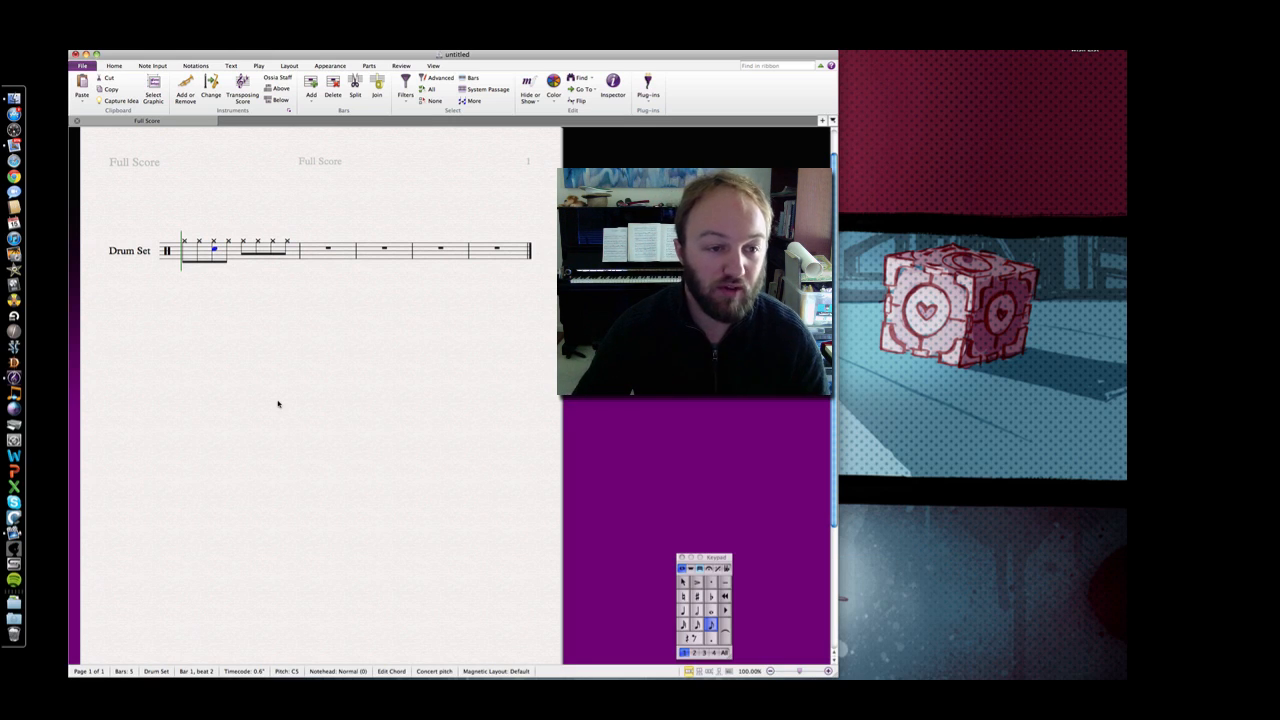
Add a matching normal-notehead C5 snare under the beat 4 hi-hat
{"action": "key", "text": "Right"}
{"action": "key", "text": "Right"}
{"action": "key", "text": "Right"}
{"action": "key", "text": "Right"}
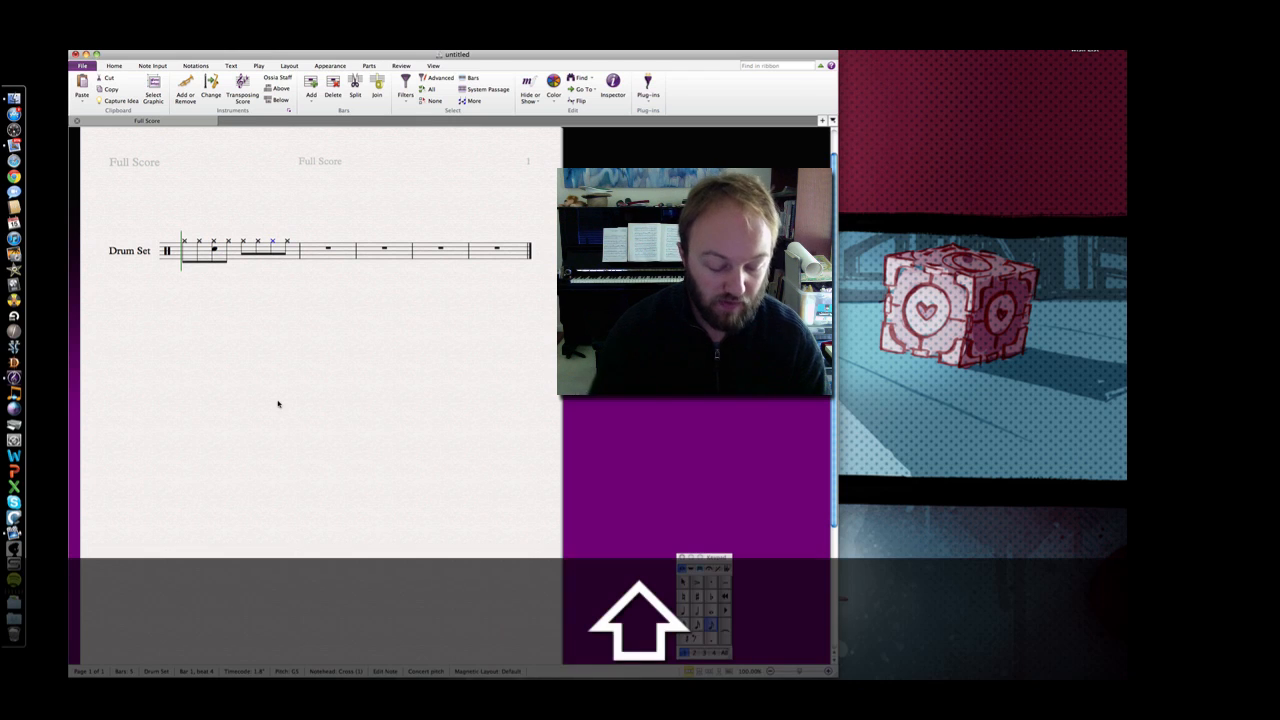
{"action": "key", "text": "shift+5"}
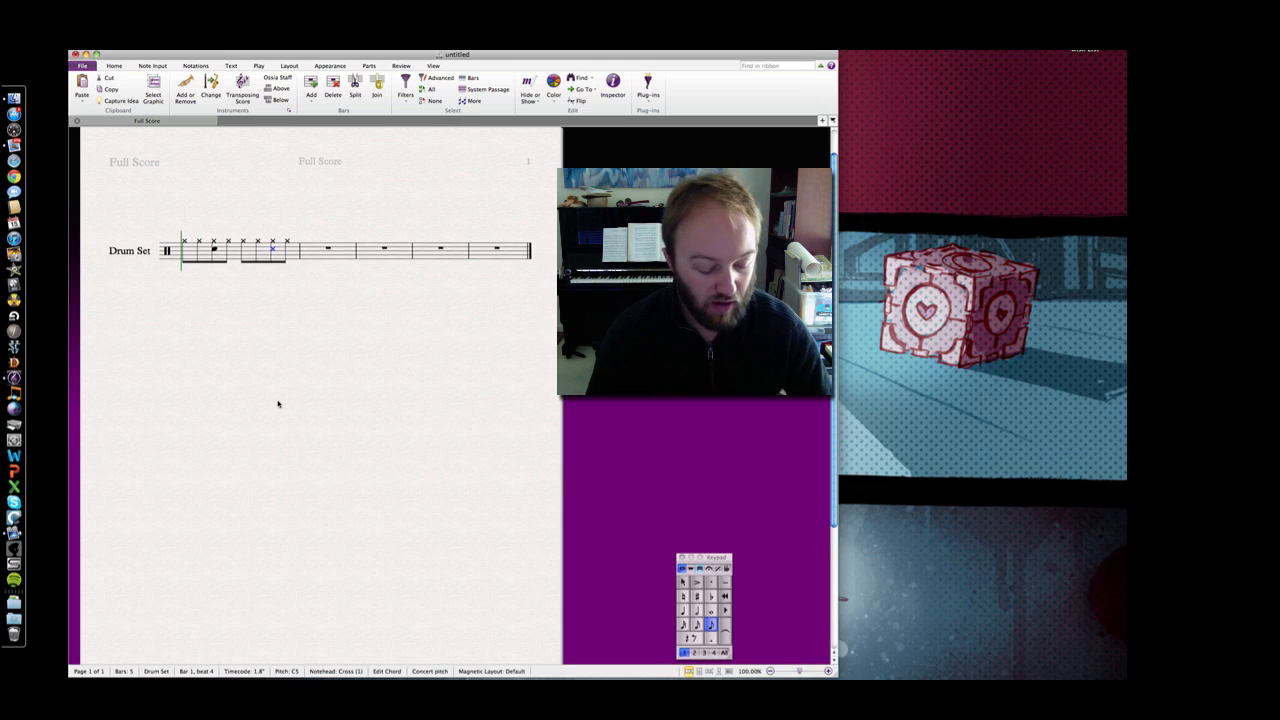
{"action": "key", "text": "alt"}
{"action": "key", "text": "alt+shift+0"}
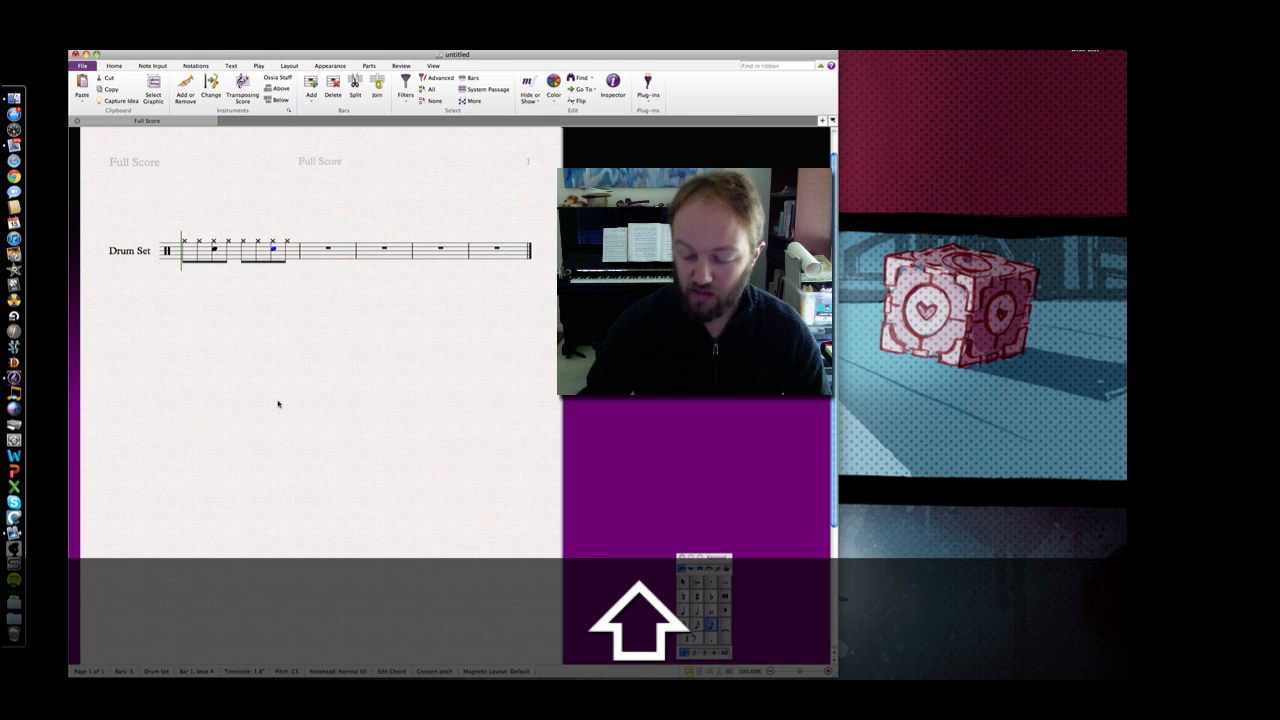
{"action": "left_click", "coordinate": [185, 243]}
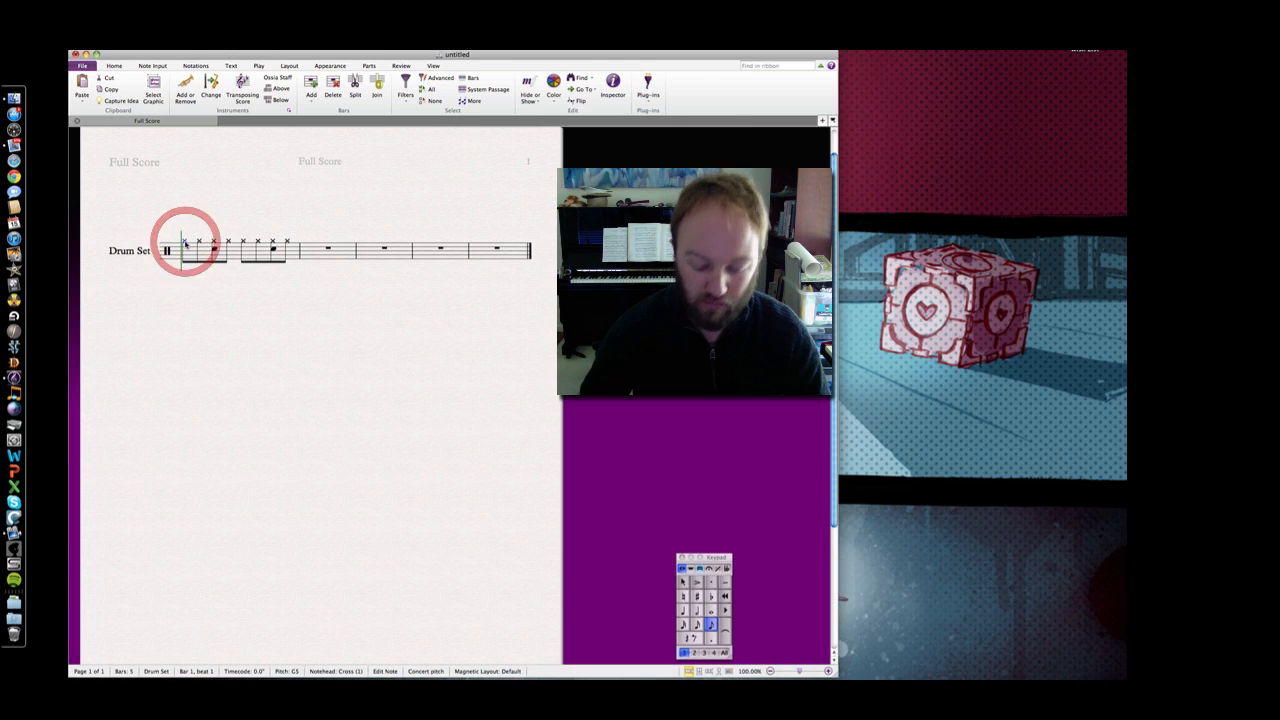
{"action": "key", "text": "XF86AudioRaiseVolume"}
{"action": "key", "text": "XF86AudioRaiseVolume"}
{"action": "key", "text": "XF86AudioRaiseVolume"}
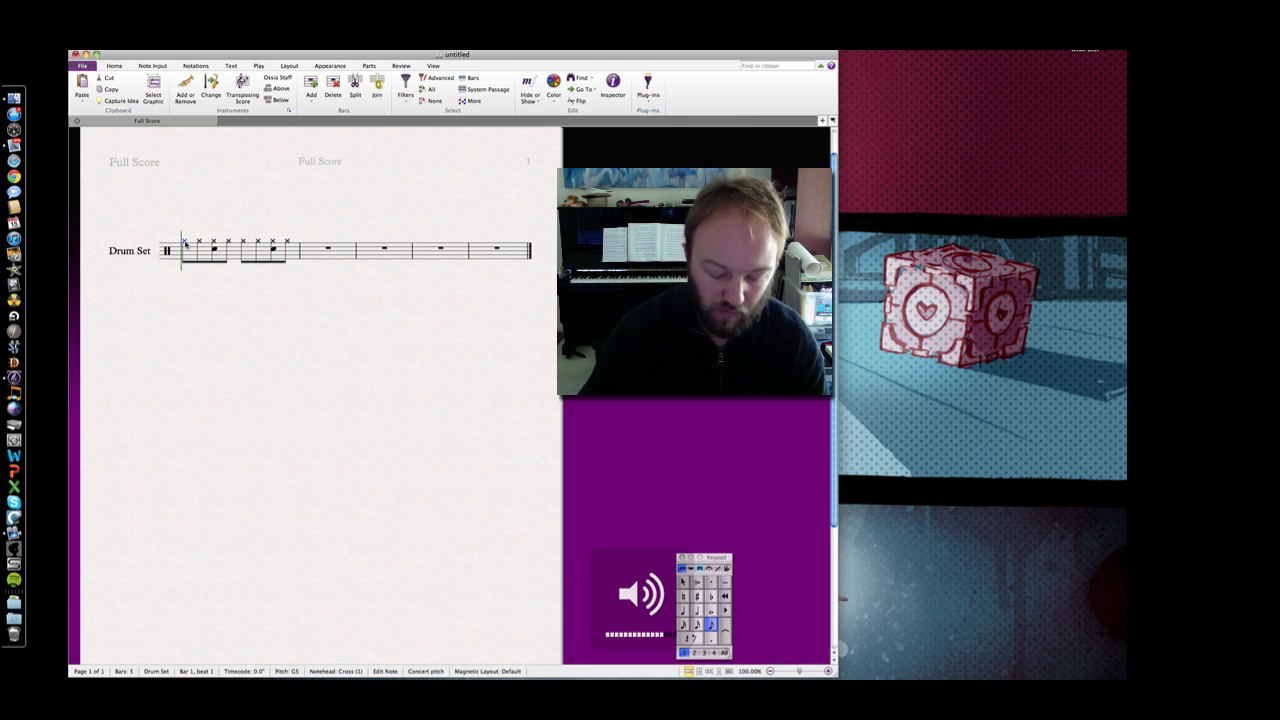
{"action": "key", "text": "p"}
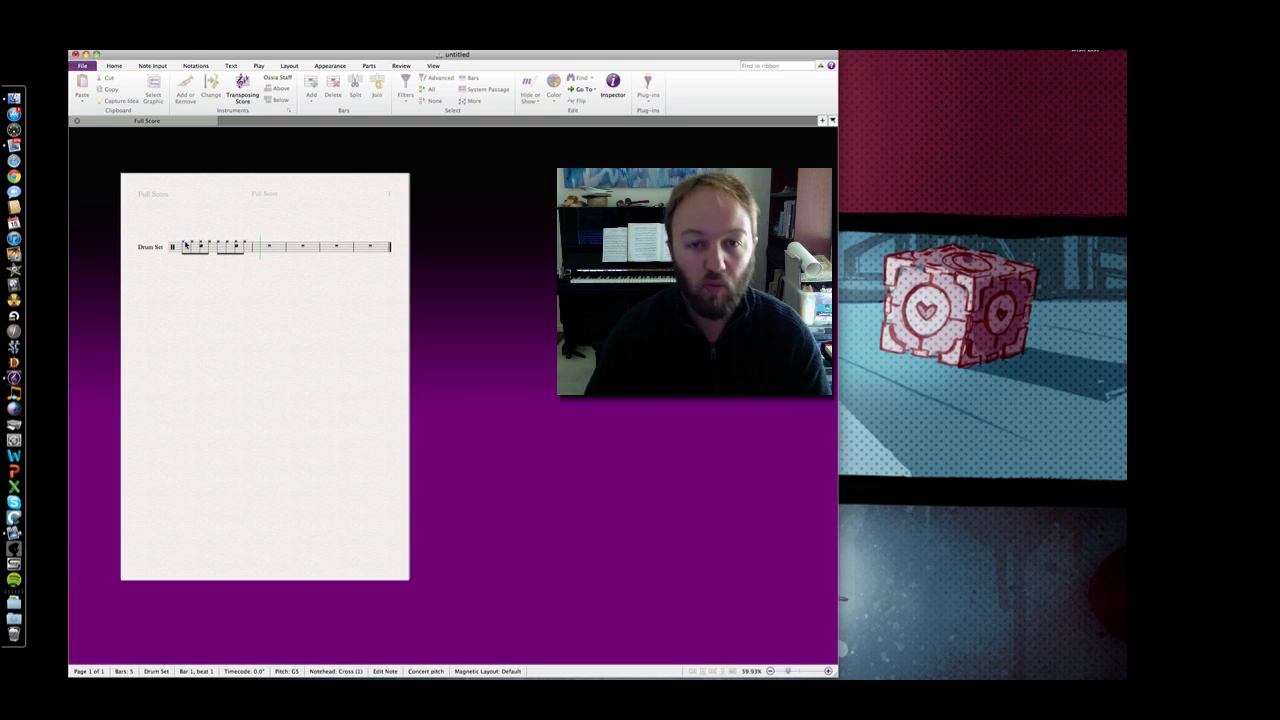
{"action": "key", "text": "Escape"}
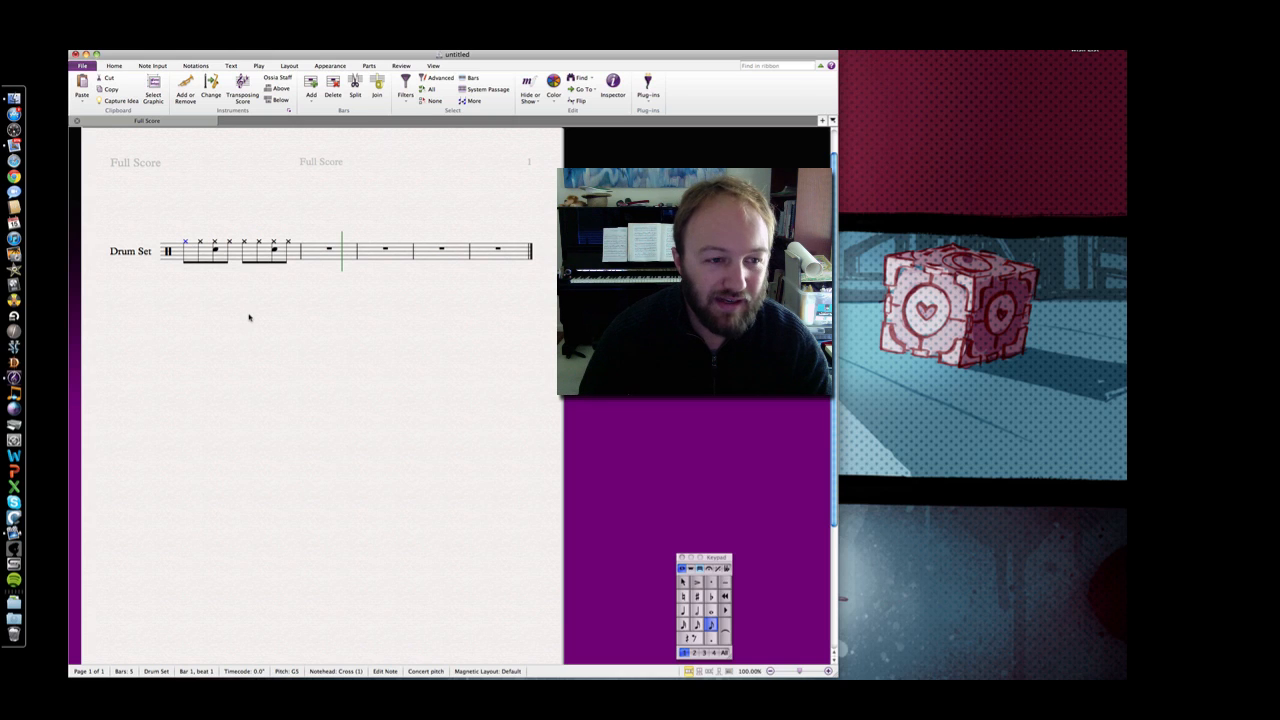
Deselect the notes and set note input to voice 2 with quarter-note duration
{"action": "key", "text": "Escape"}
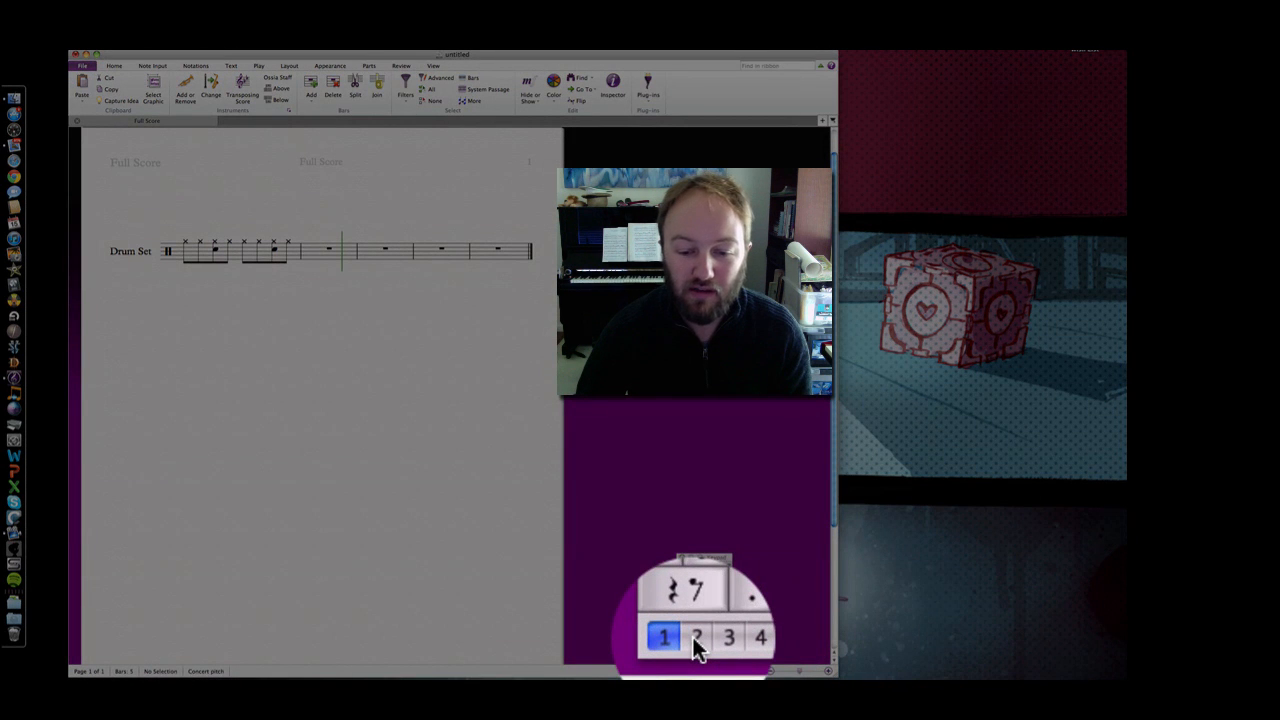
{"action": "left_click", "coordinate": [695, 638]}
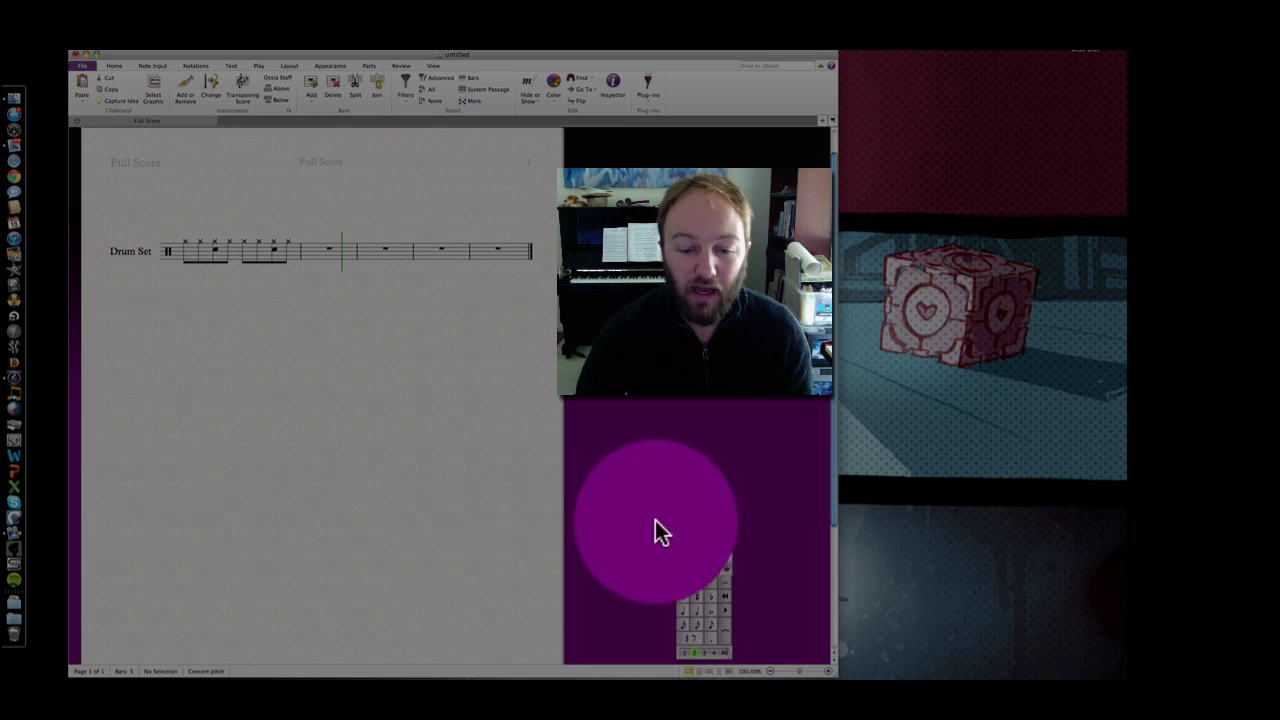
{"action": "left_click", "coordinate": [683, 612]}
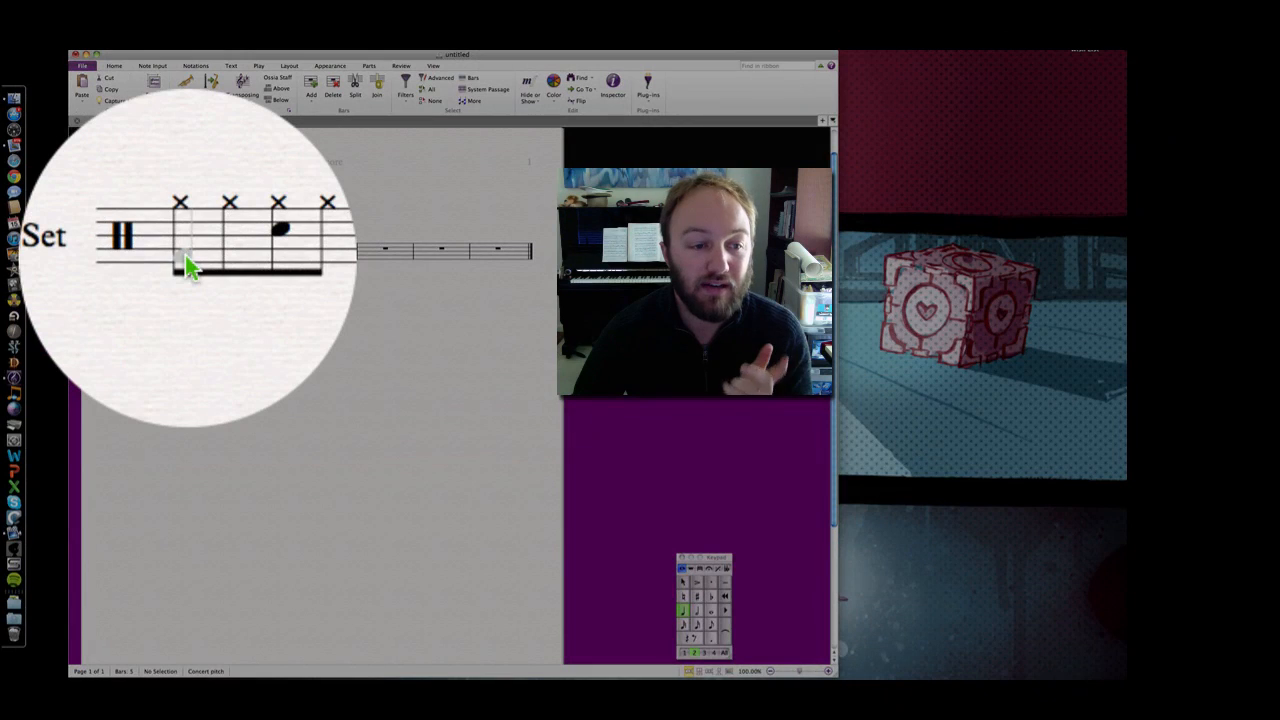
Place voice-2 bass drum quarter notes on beats 1 and 3 of bar 1
{"action": "left_click", "coordinate": [186, 260]}
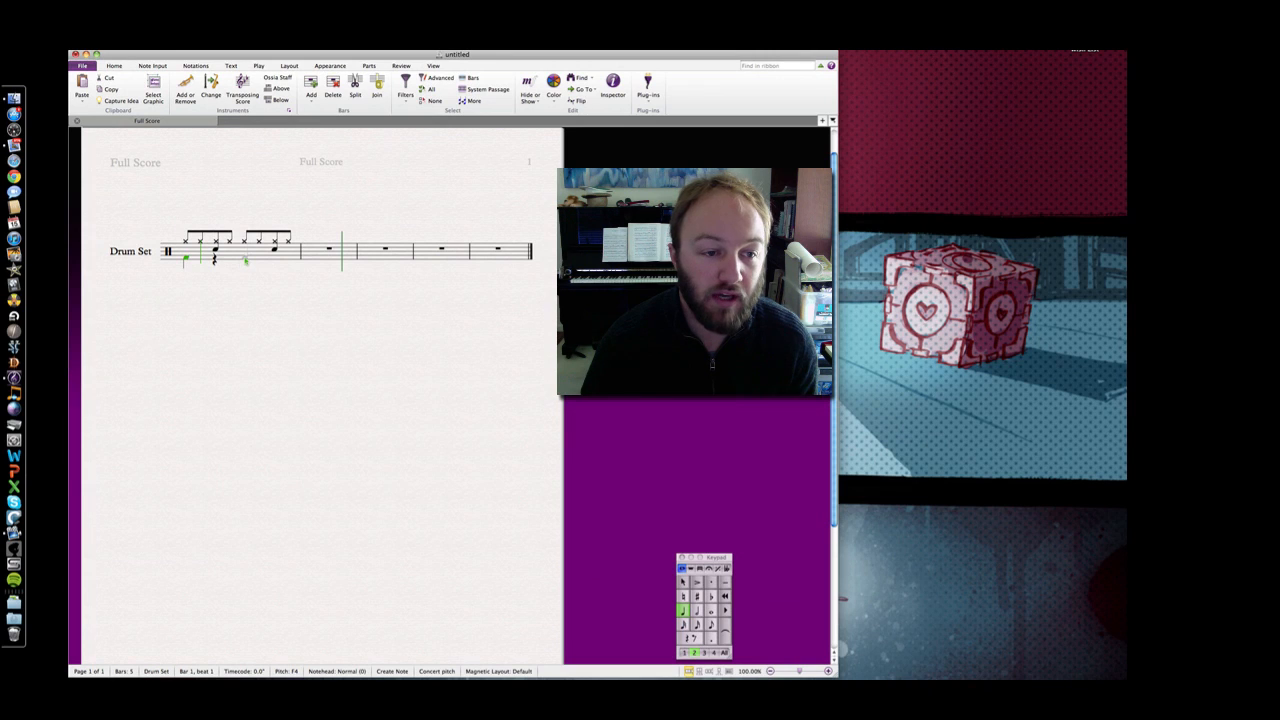
{"action": "left_click", "coordinate": [245, 259]}
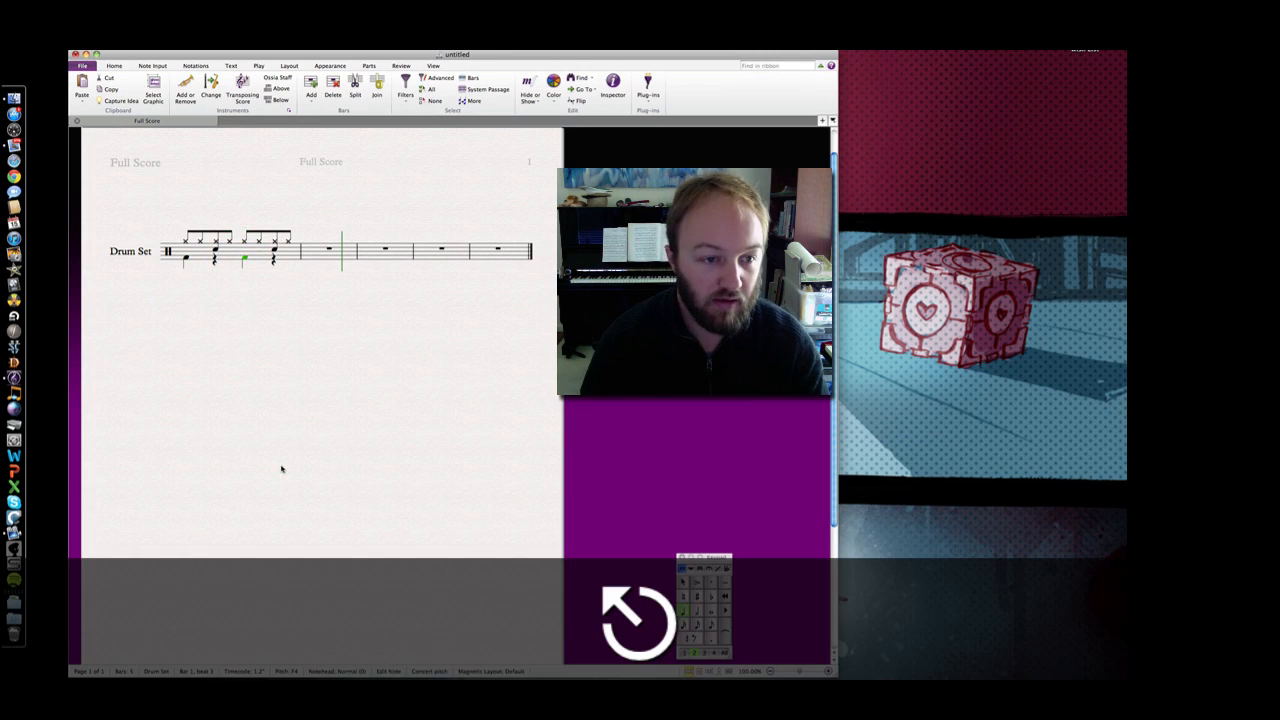
{"action": "key", "text": "Escape"}
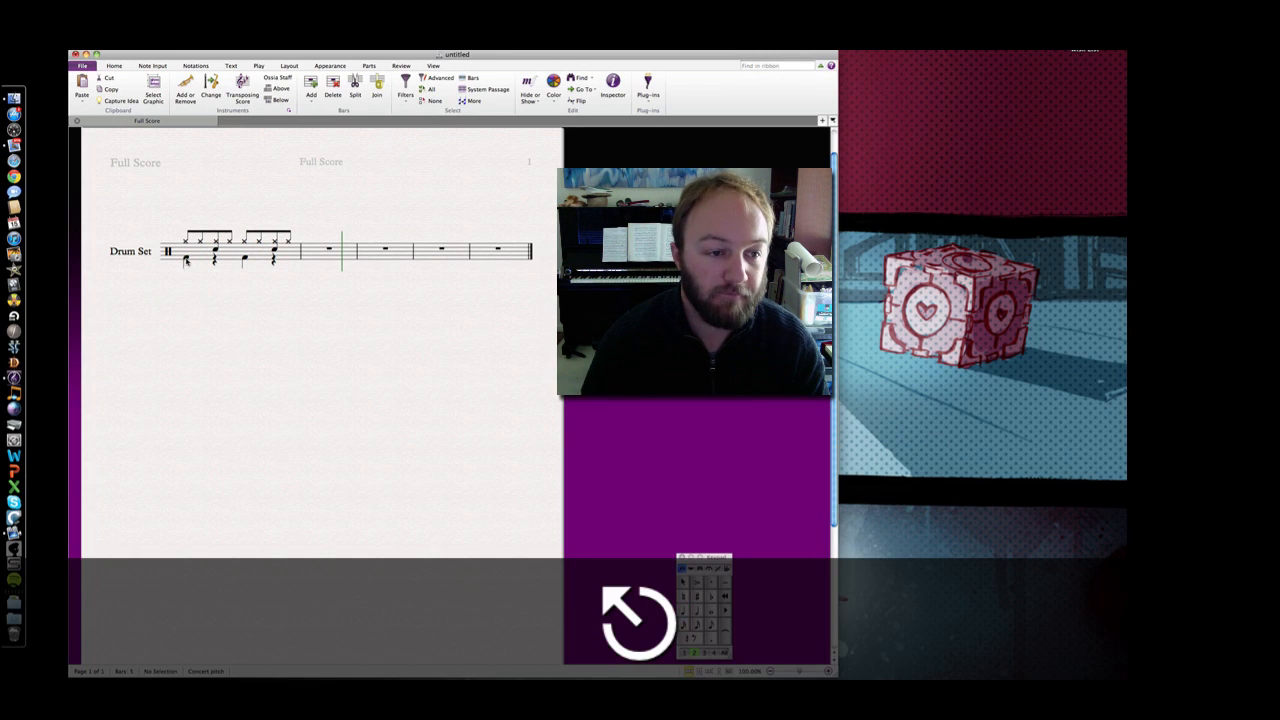
Play back the bar 1 drum groove, then select the whole bar
{"action": "left_click", "coordinate": [186, 258]}
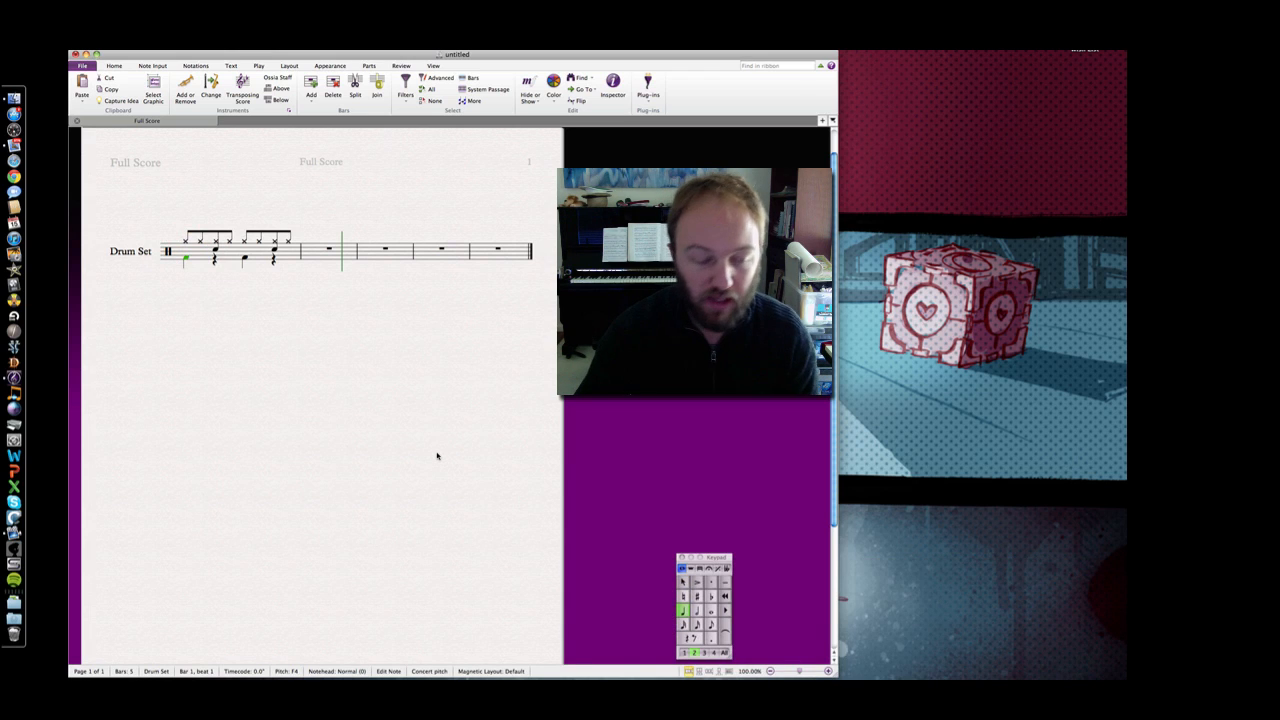
{"action": "key", "text": "p"}
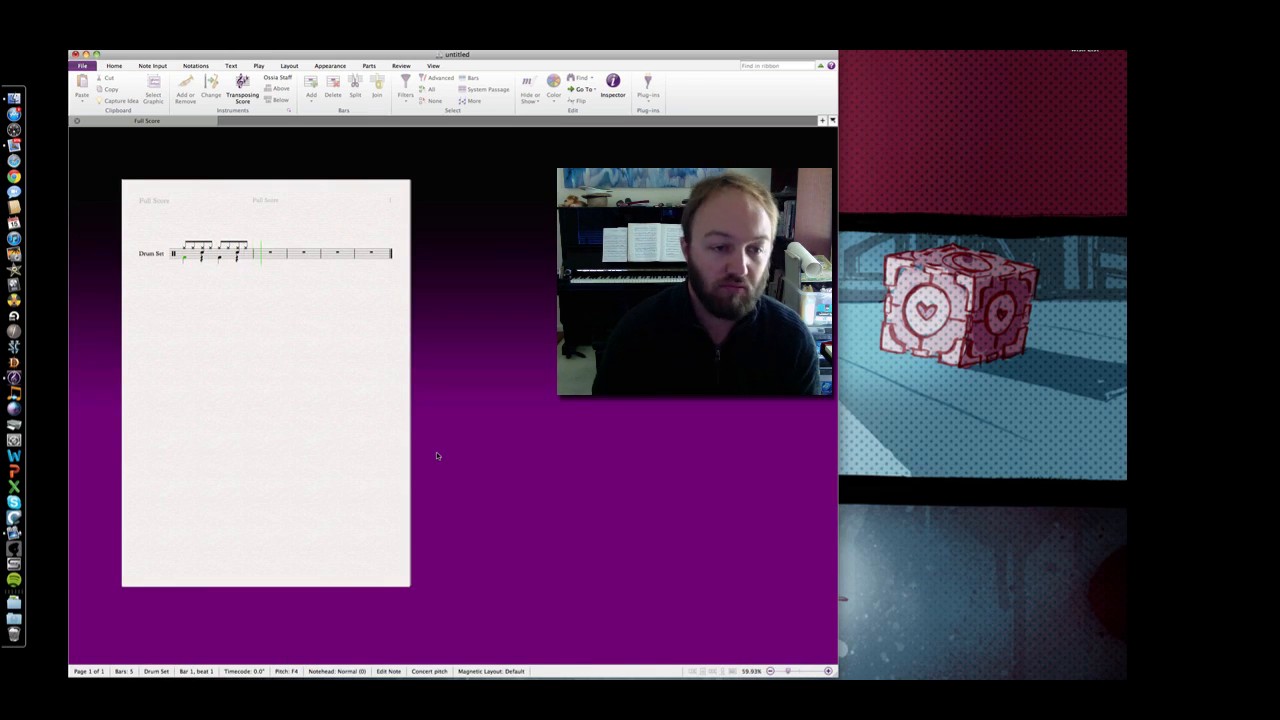
{"action": "key", "text": "Escape"}
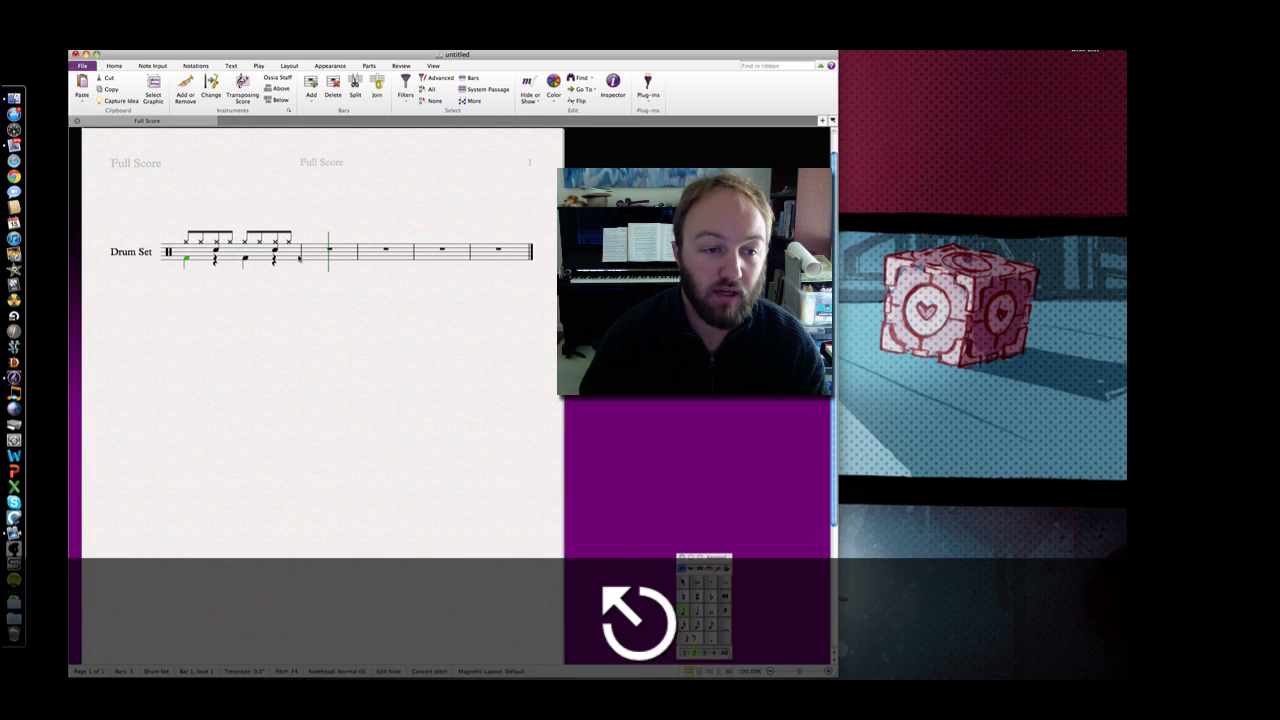
{"action": "left_click", "coordinate": [298, 258]}
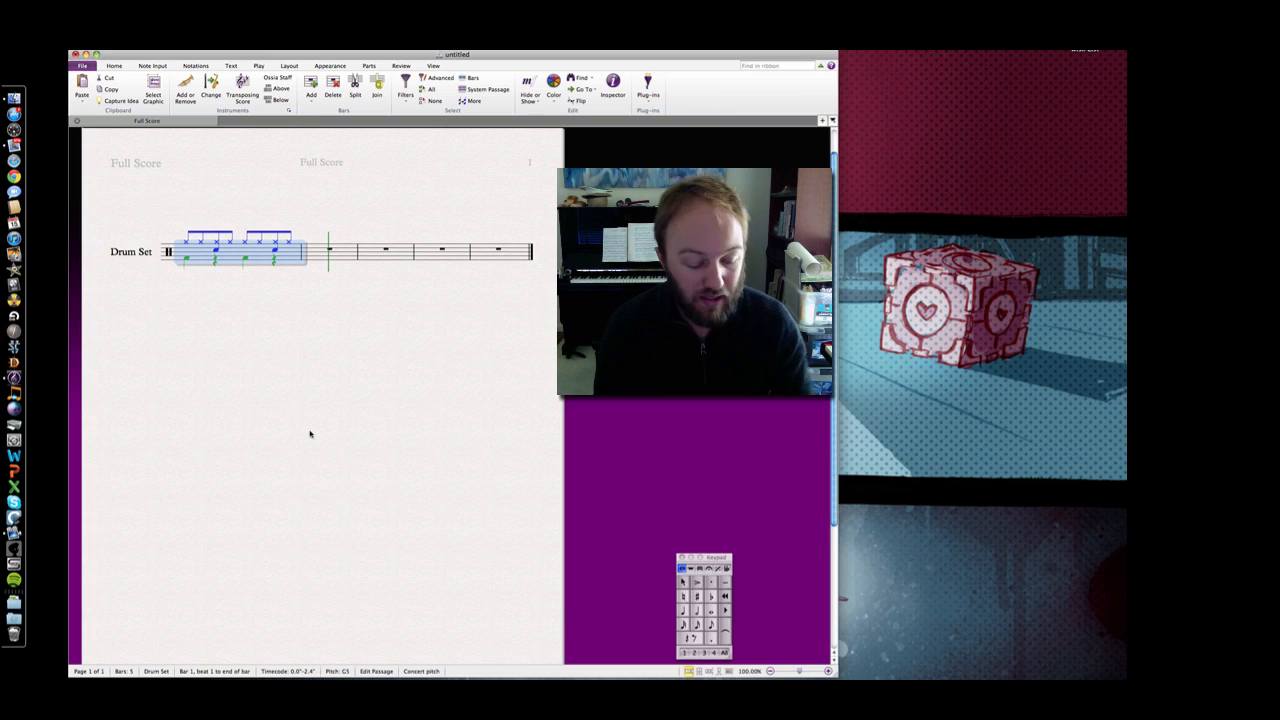
Repeat bar 1 into bar 2, then repeat bars 1–2 into bars 3 and 4
{"action": "key", "text": "r"}
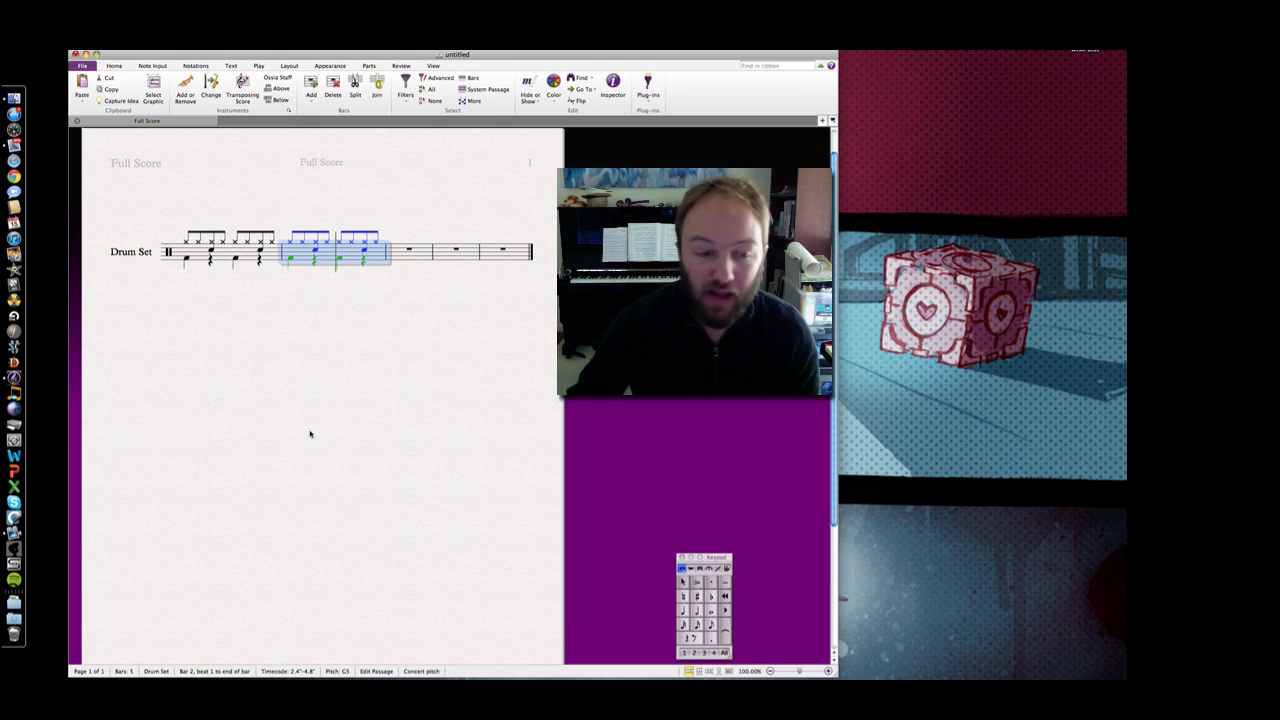
{"action": "left_click", "coordinate": [310, 433]}
{"action": "left_click", "coordinate": [276, 251]}
{"action": "left_click", "coordinate": [300, 252], "text": "shift"}
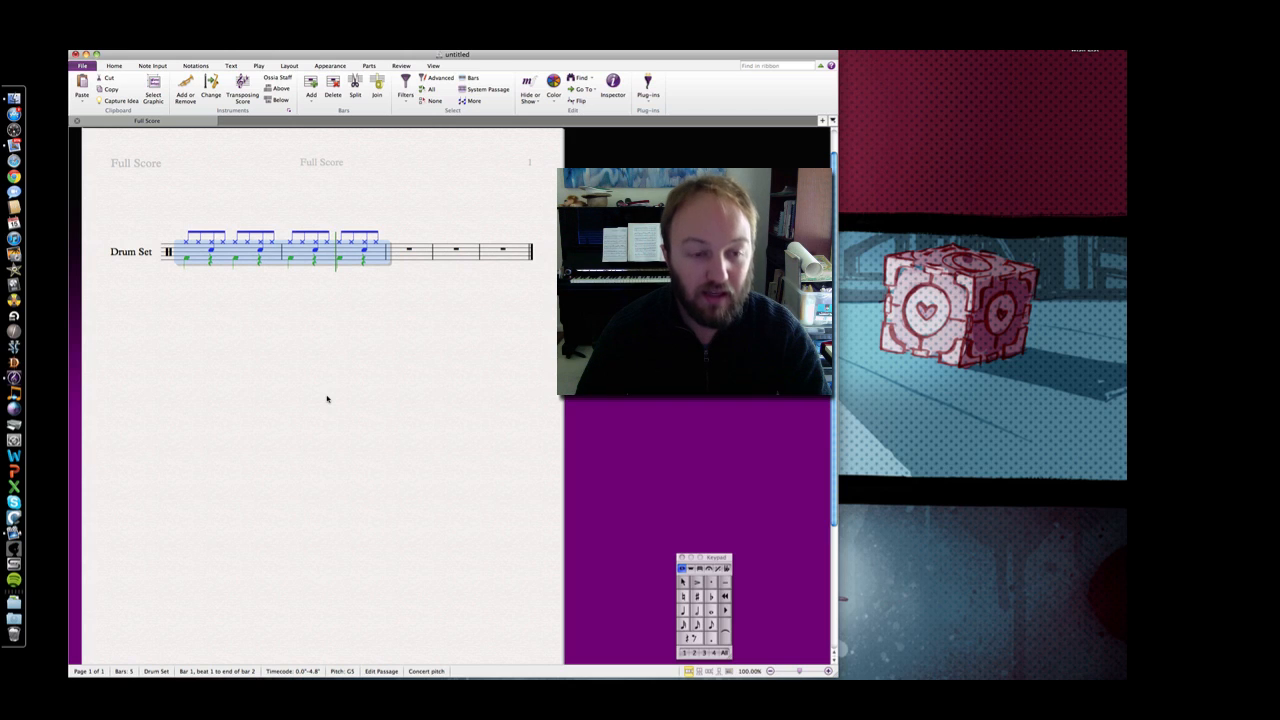
{"action": "key", "text": "r"}
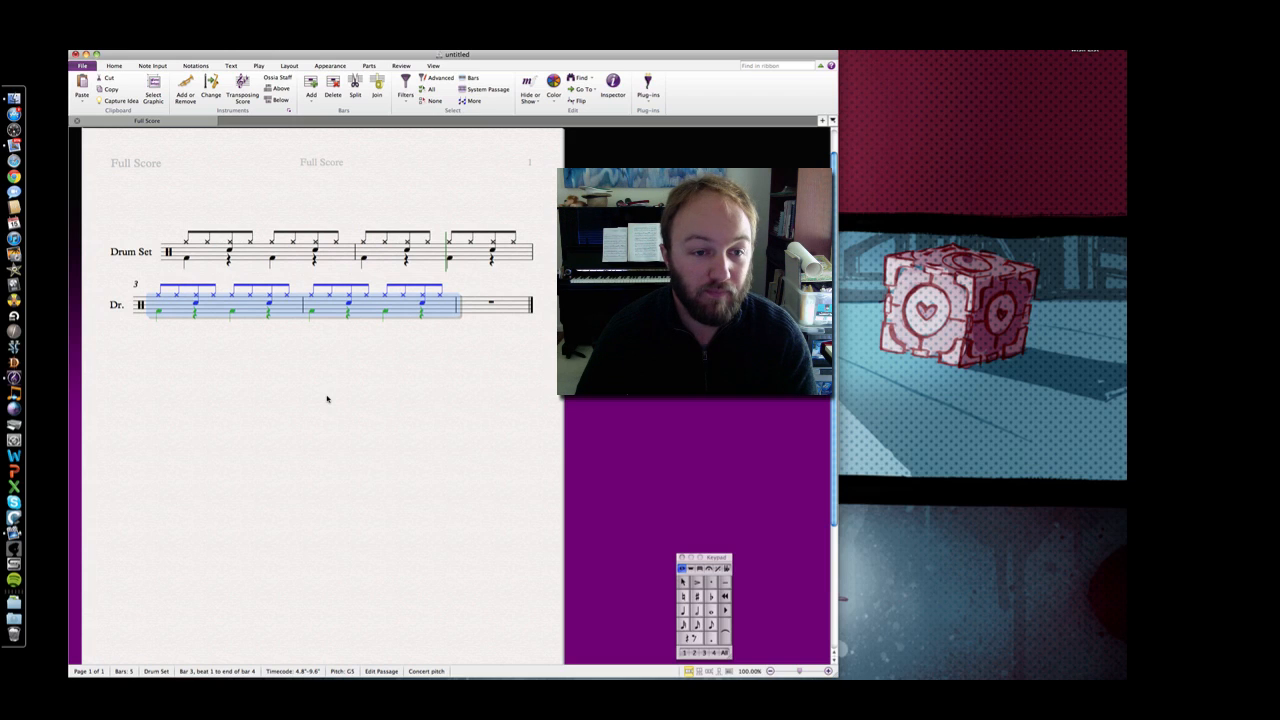
{"action": "left_click", "coordinate": [326, 399]}
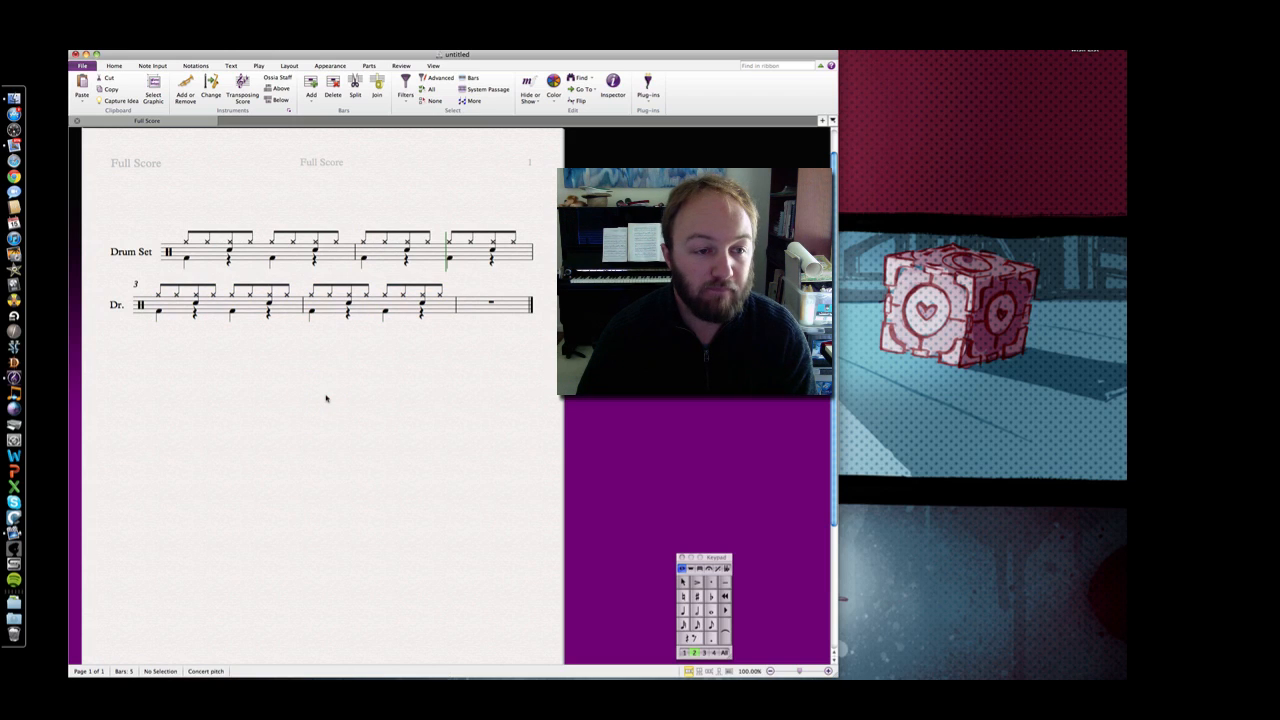